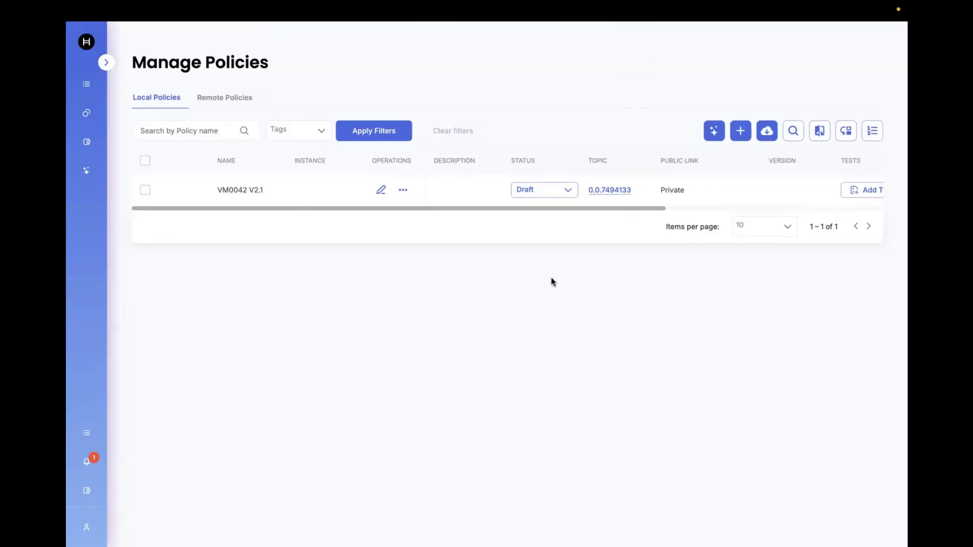
Step: Publish the VM0042 V2.1 policy as version 1
click(565, 191)
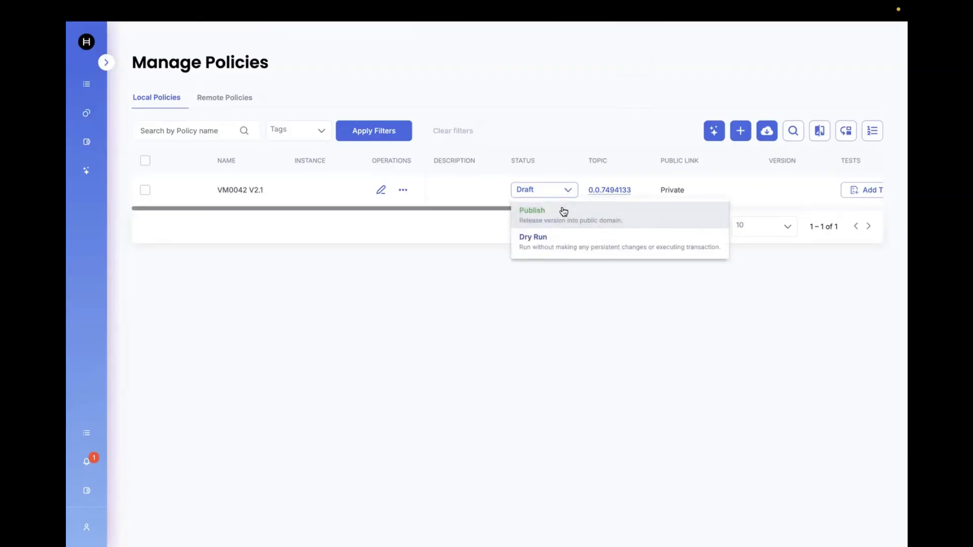
click(562, 210)
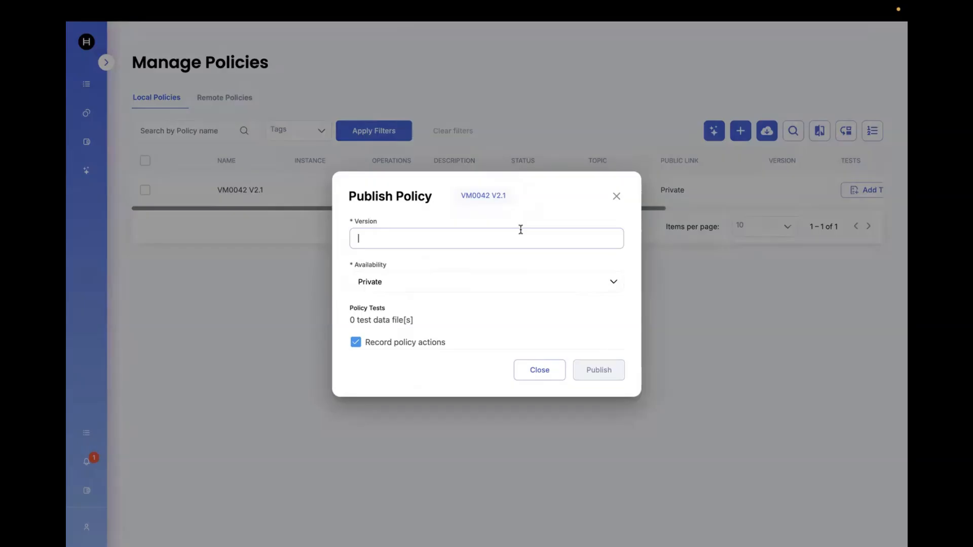
text(1)
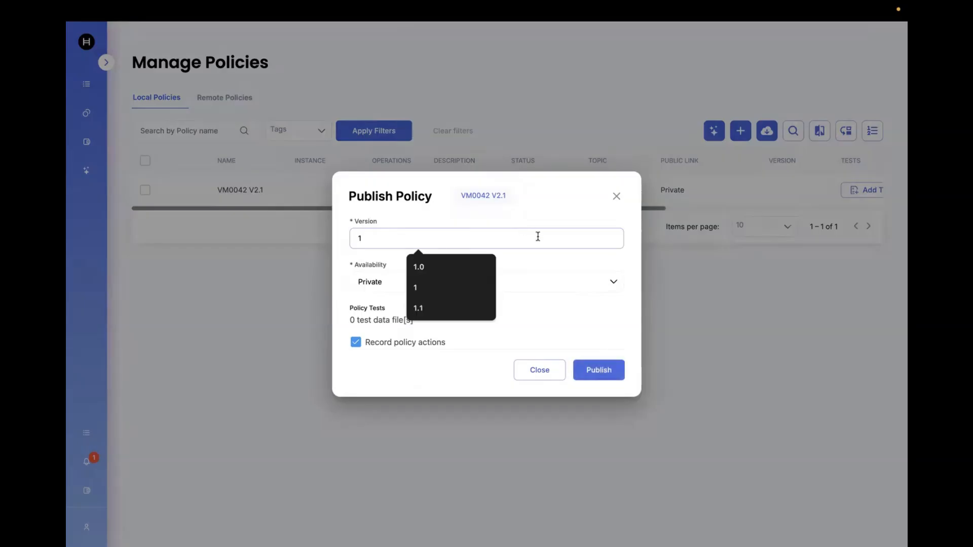
click(547, 265)
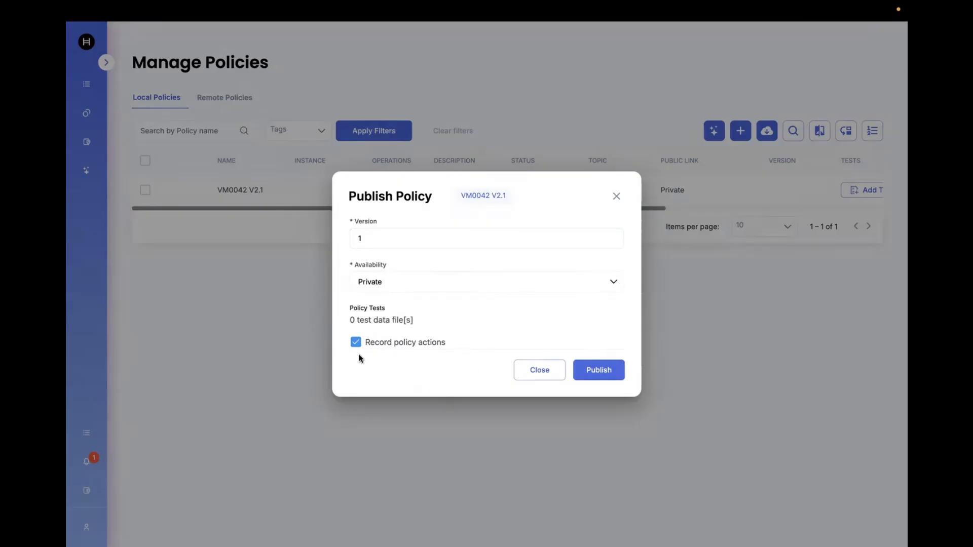
click(599, 370)
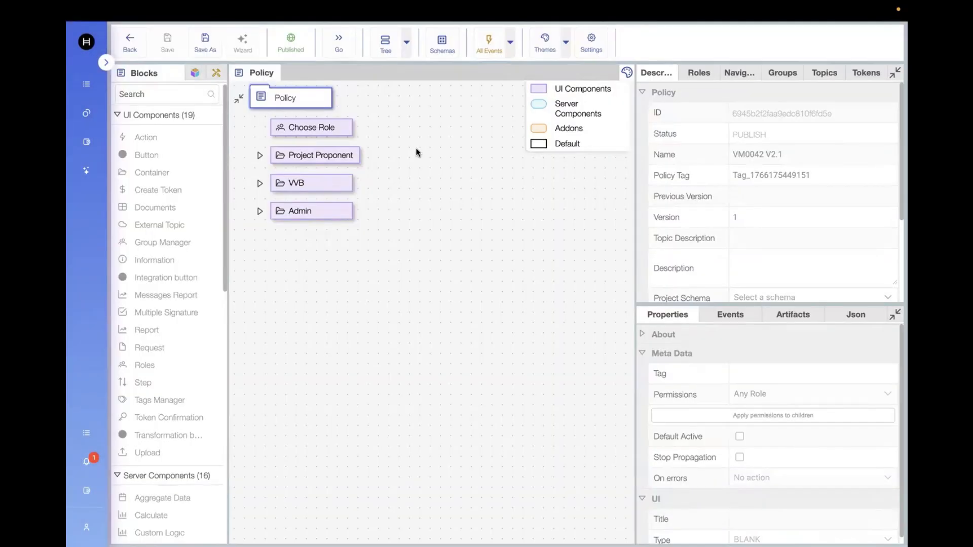
Step: Expand the Project Proponent branch down to pp_er and inspect the pp_er_calcs block's properties
click(260, 156)
click(282, 184)
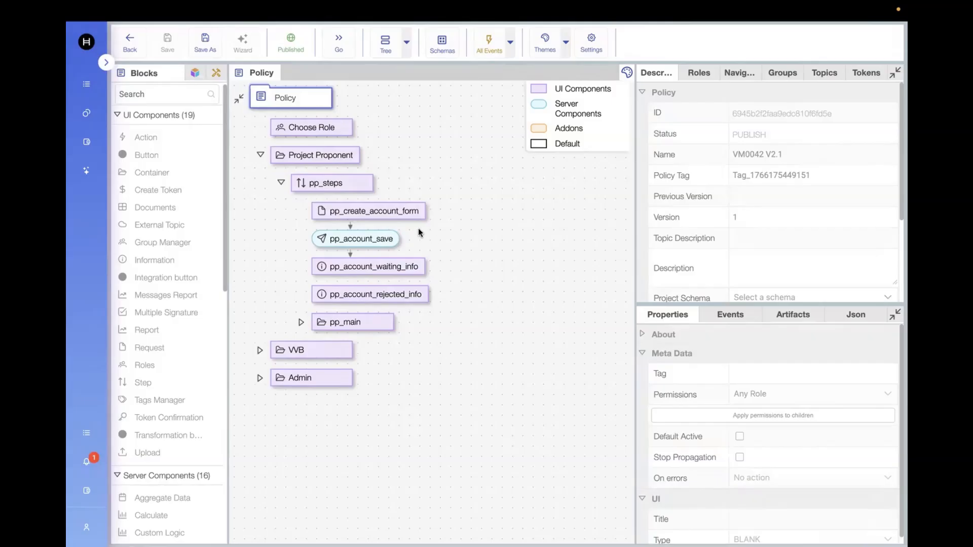
click(301, 322)
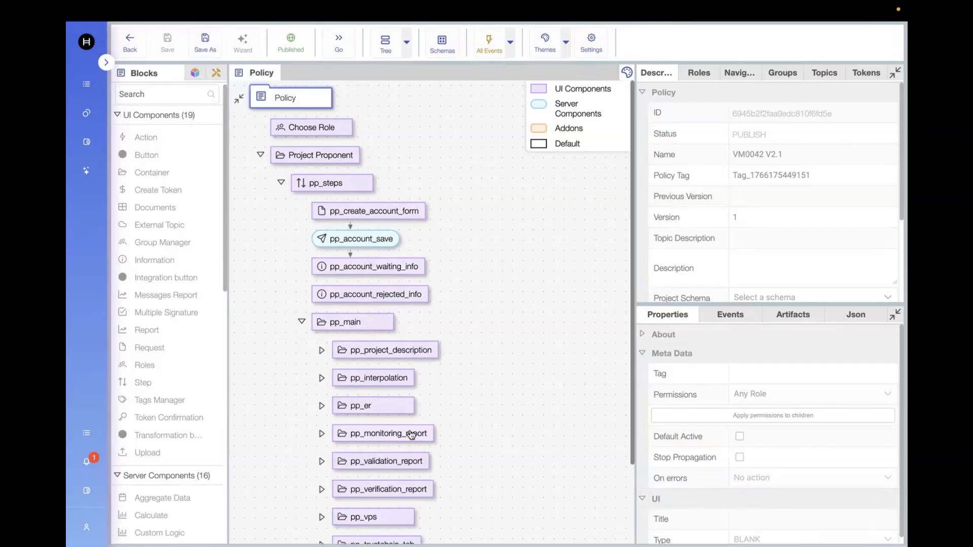
scroll(411, 435, down, 2)
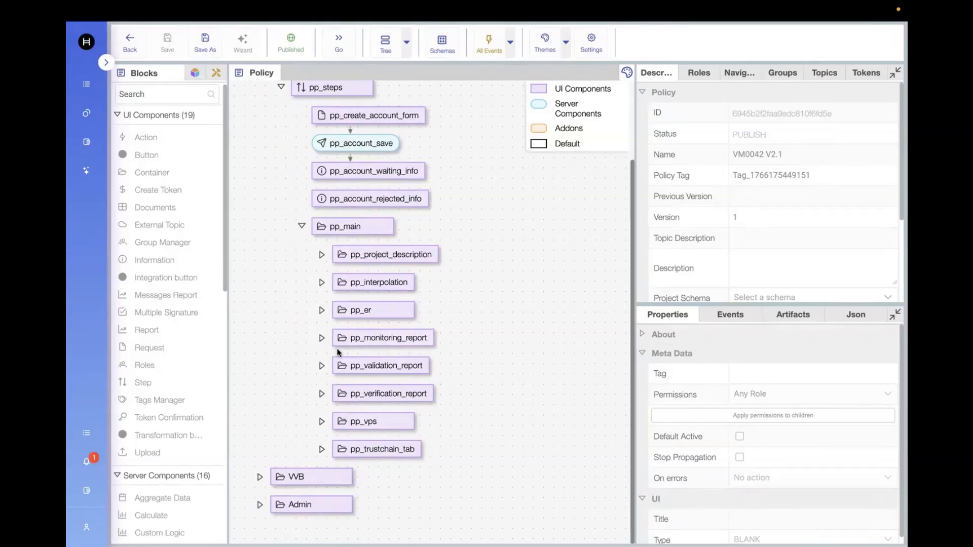
click(323, 310)
scroll(436, 455, down, 3)
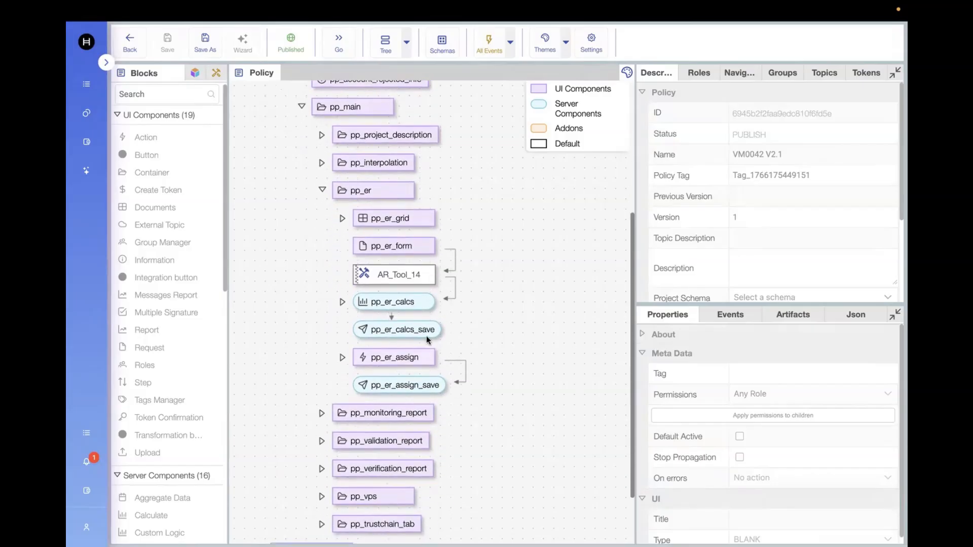
click(419, 307)
scroll(737, 488, down, 2)
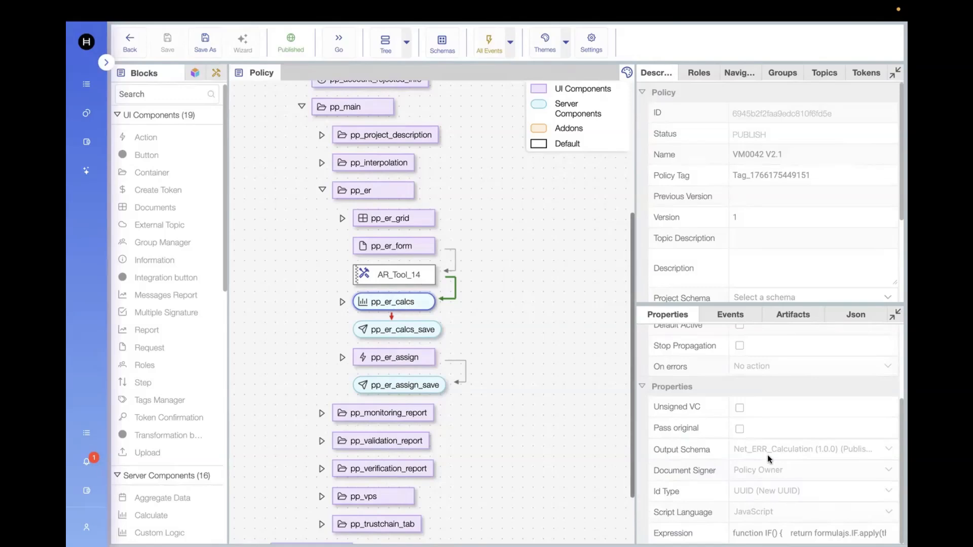
mouse_move(765, 529)
Step: Leave the policy editor, log out, and sign in as the Project Proponent demo user
click(122, 44)
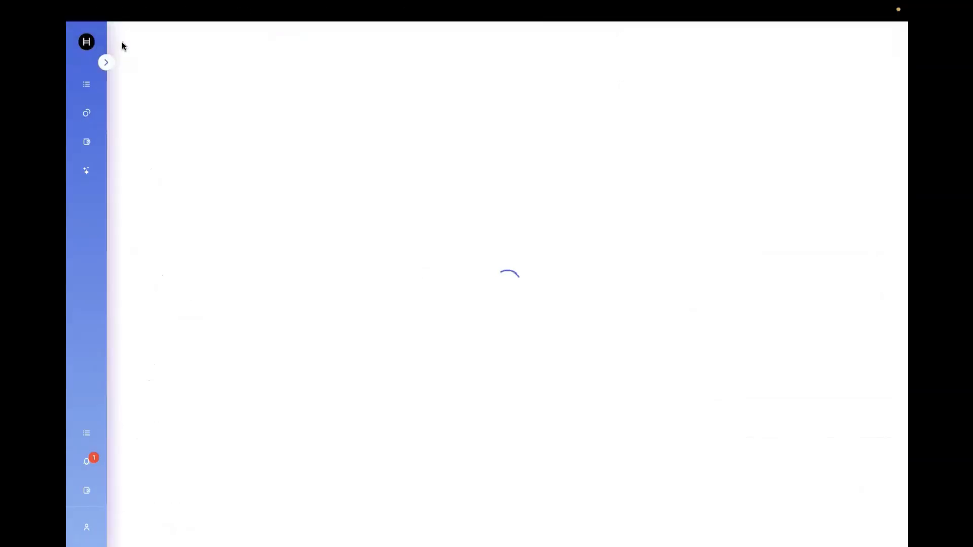
click(106, 62)
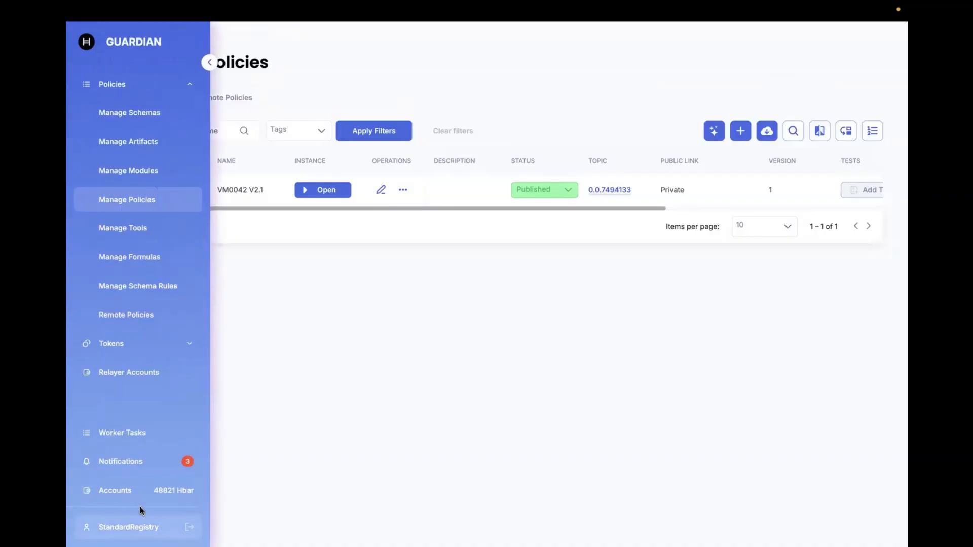
click(189, 527)
click(874, 34)
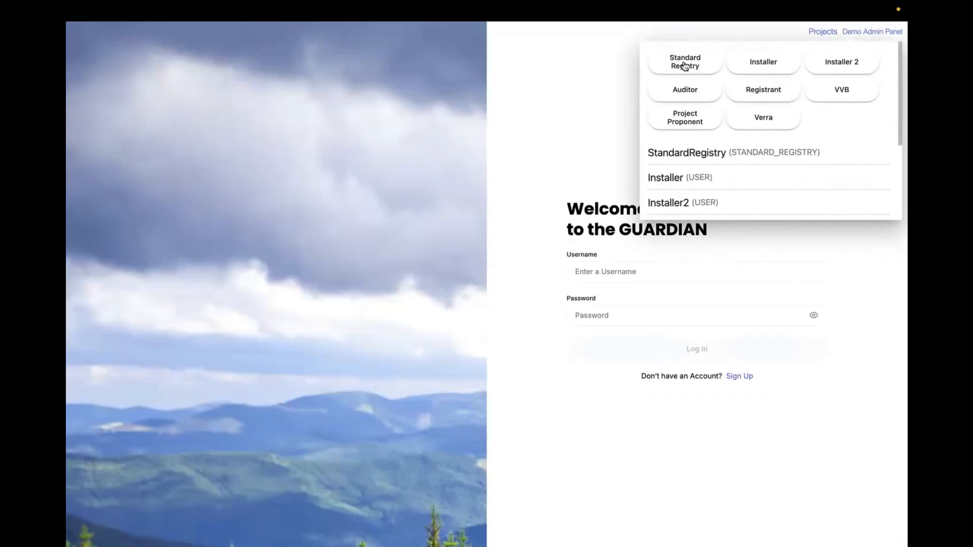
click(690, 118)
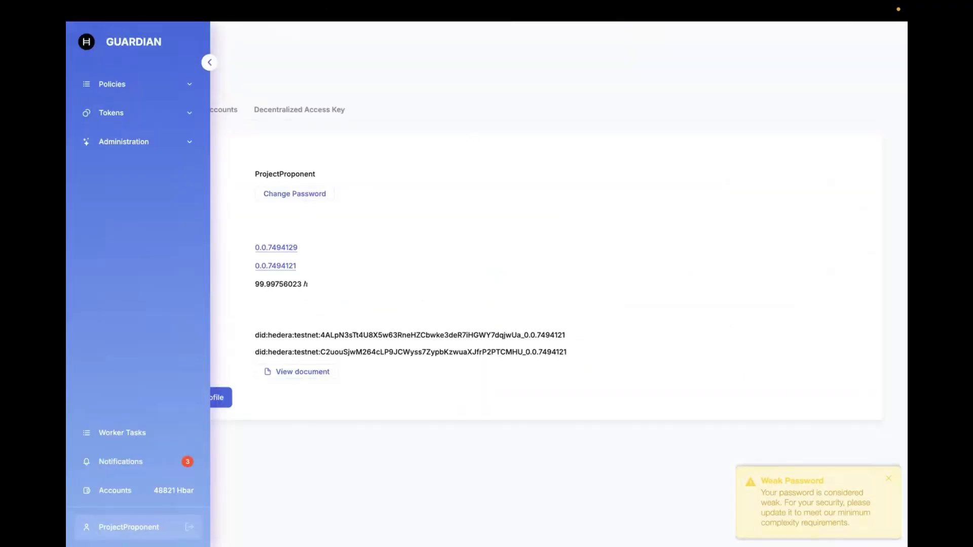
Step: Register in the VM0042 V2.1 policy from the list of policies with the Project Proponent role
click(182, 85)
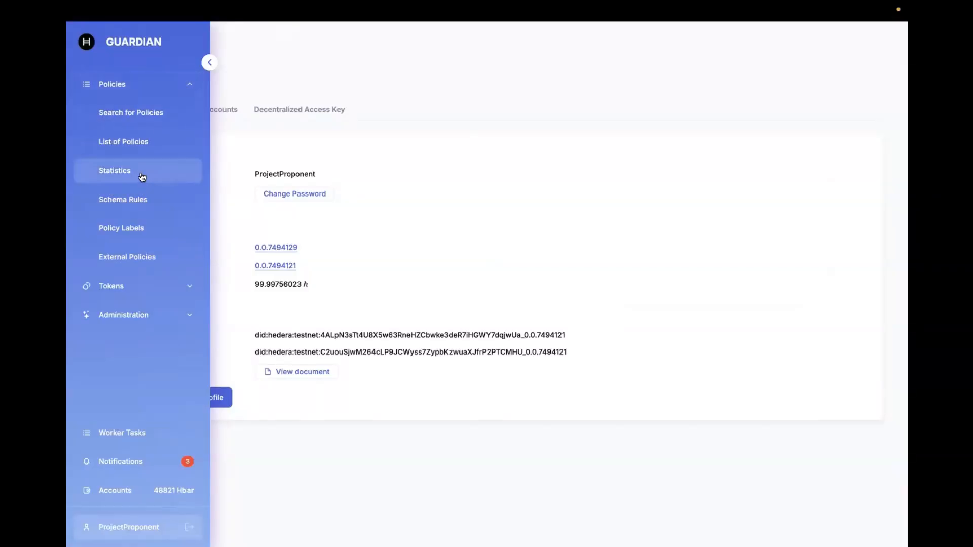
click(146, 142)
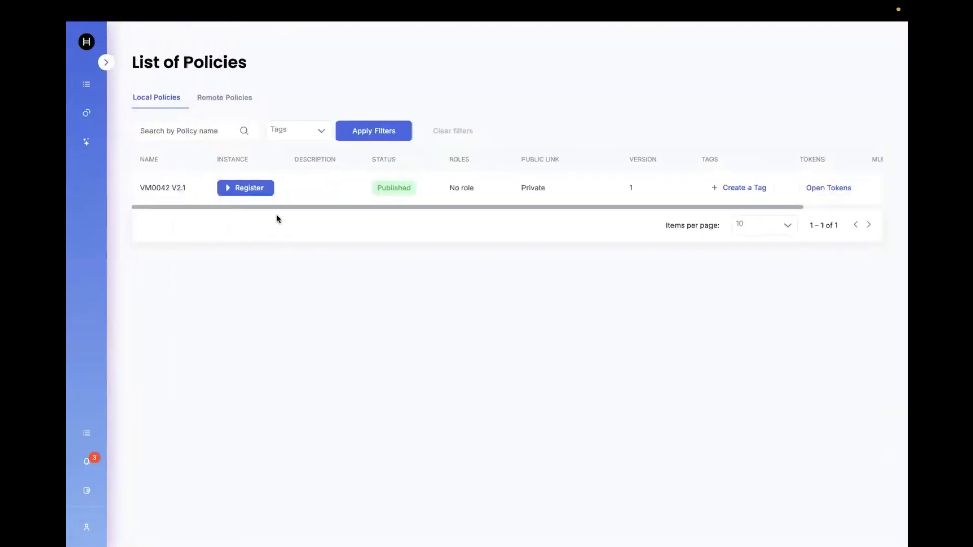
click(267, 188)
click(311, 179)
click(335, 208)
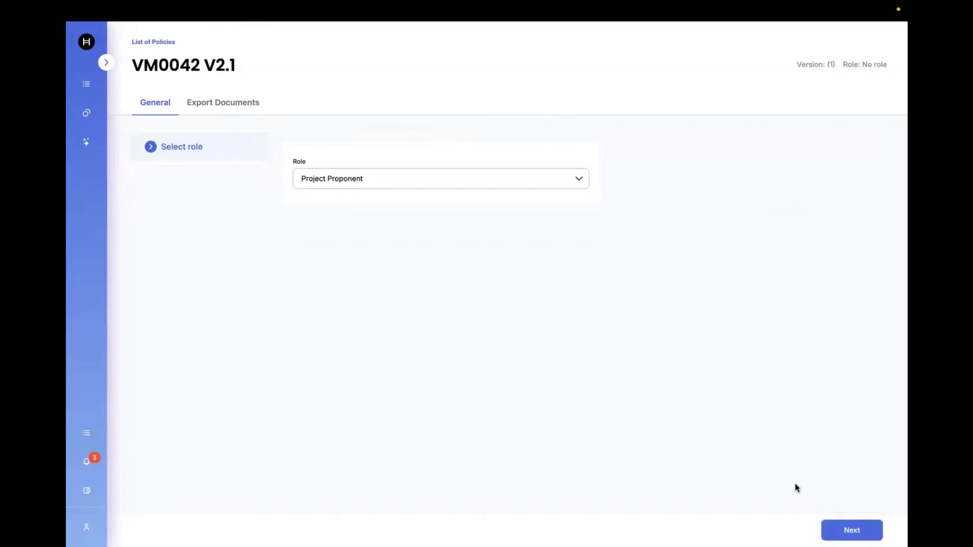
click(852, 530)
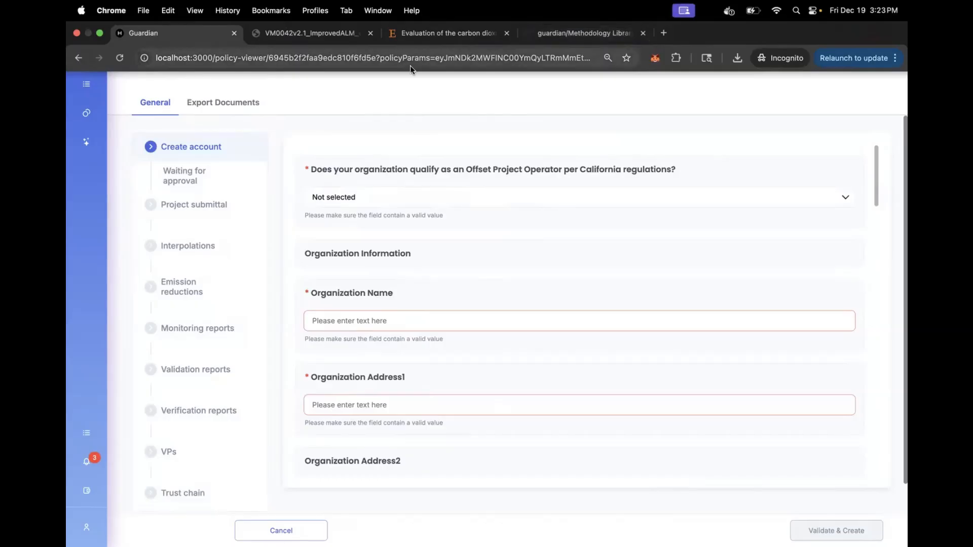
Step: In the GitHub tab, open Project Proponent Account Registration.txt in the VM0042 V2.1 folder and select its whole script
click(629, 35)
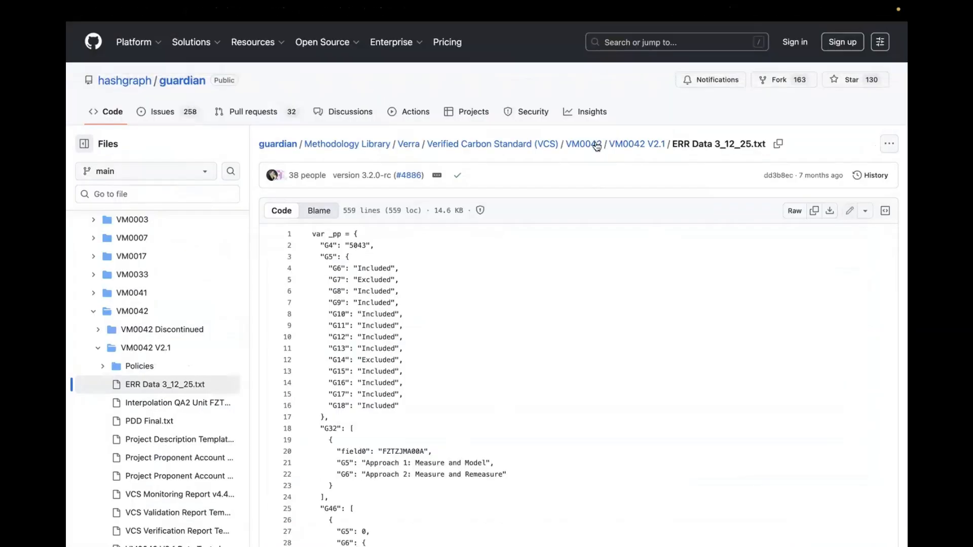
click(630, 145)
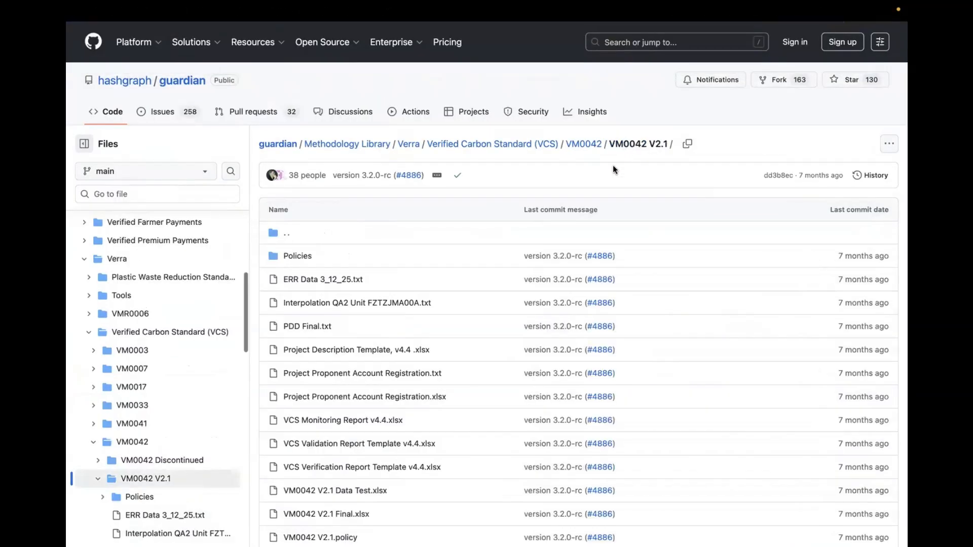
scroll(454, 354, down, 1)
scroll(454, 353, down, 2)
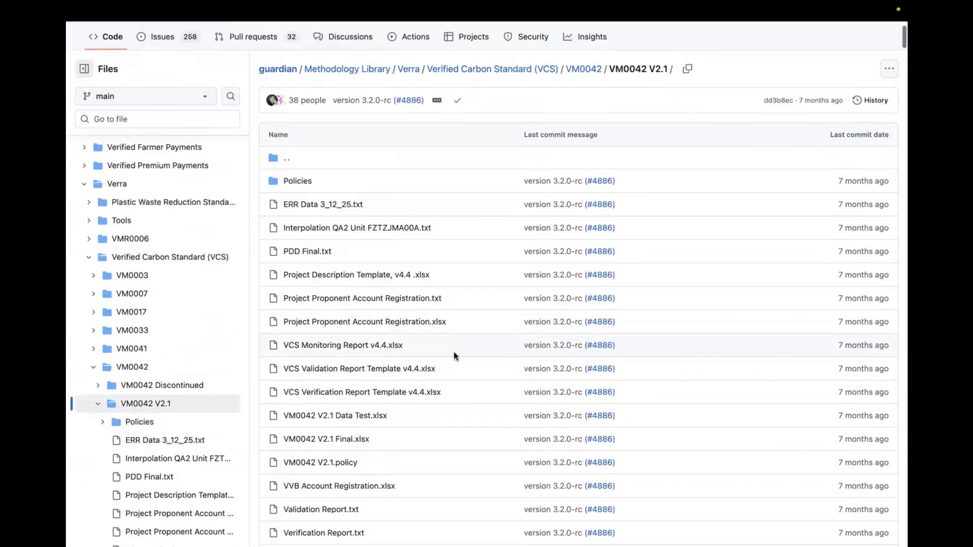
click(389, 303)
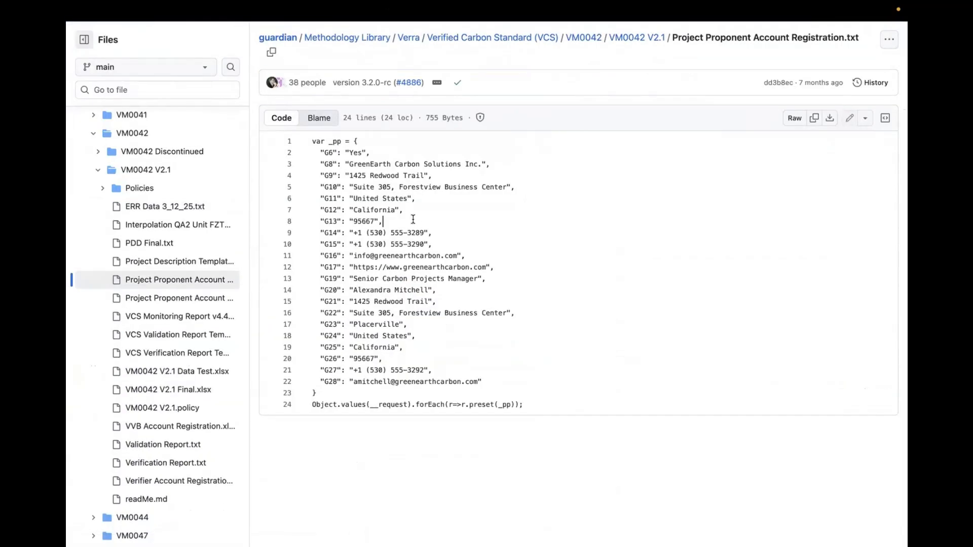
key(ctrl+a)
key(super+c)
mouse_move(263, 1)
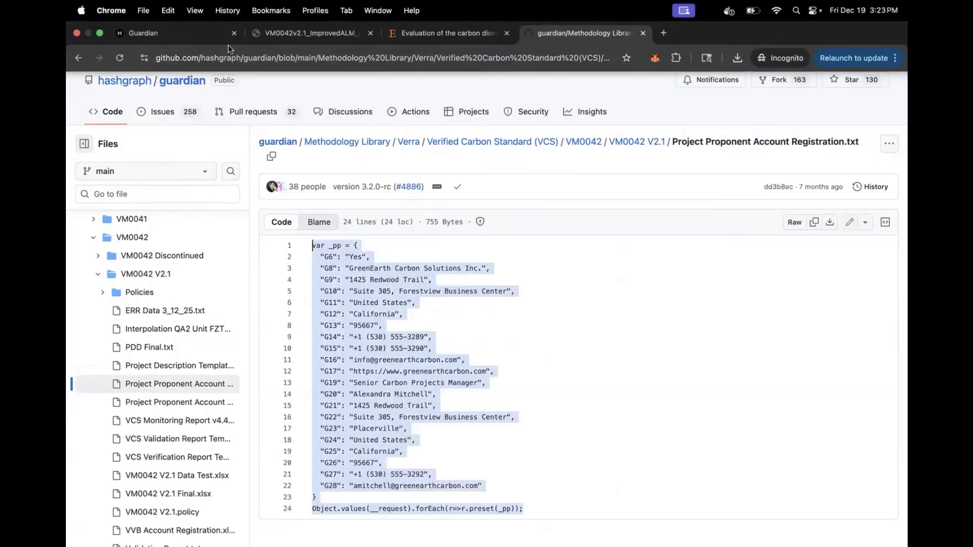
Step: Back in the Guardian tab, paste and run the copied script in the DevTools console to fill the account form
click(152, 33)
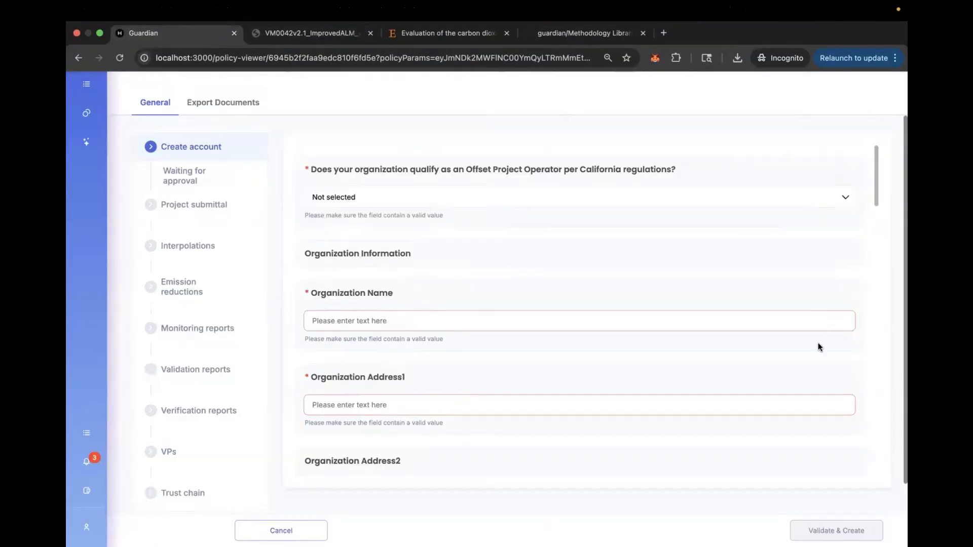
right_click(819, 346)
click(760, 531)
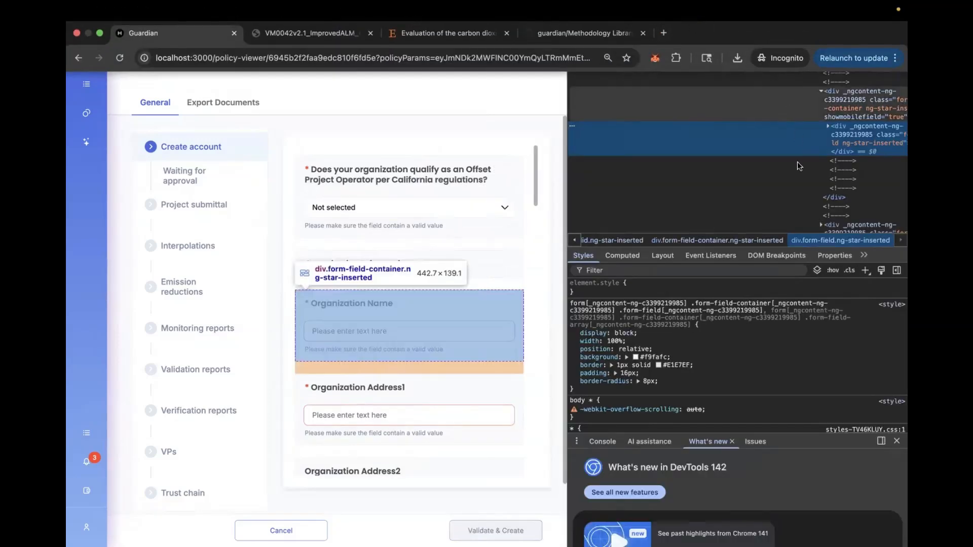
click(666, 29)
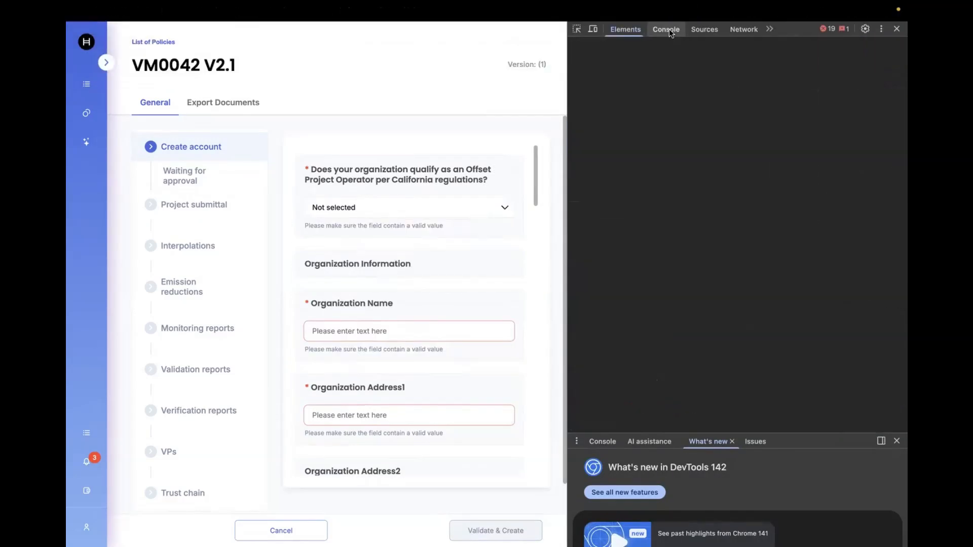
click(592, 44)
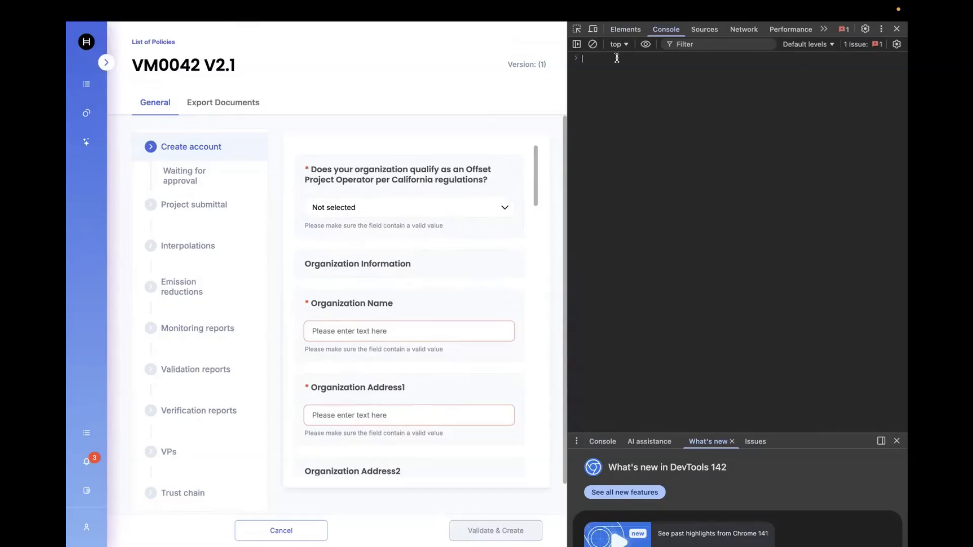
key(super+v)
key(Return)
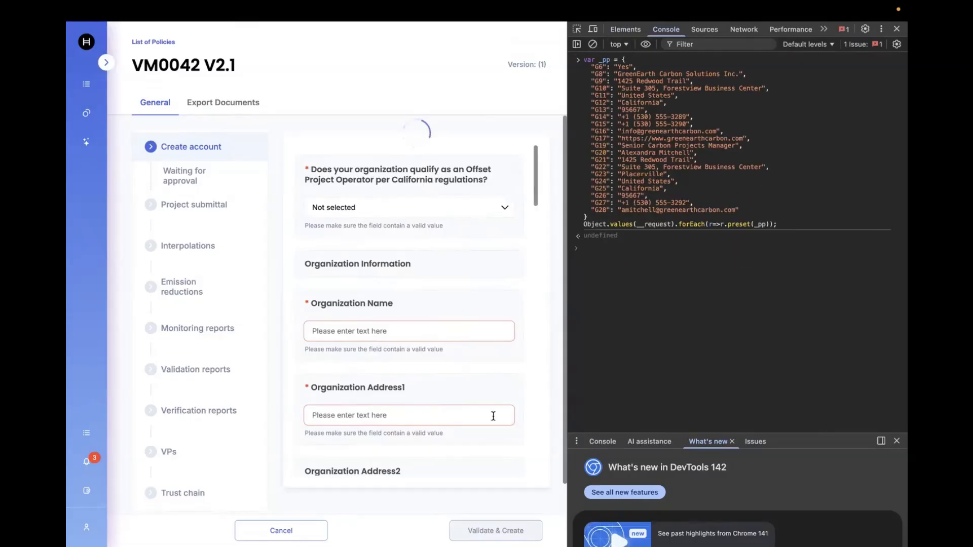
click(897, 29)
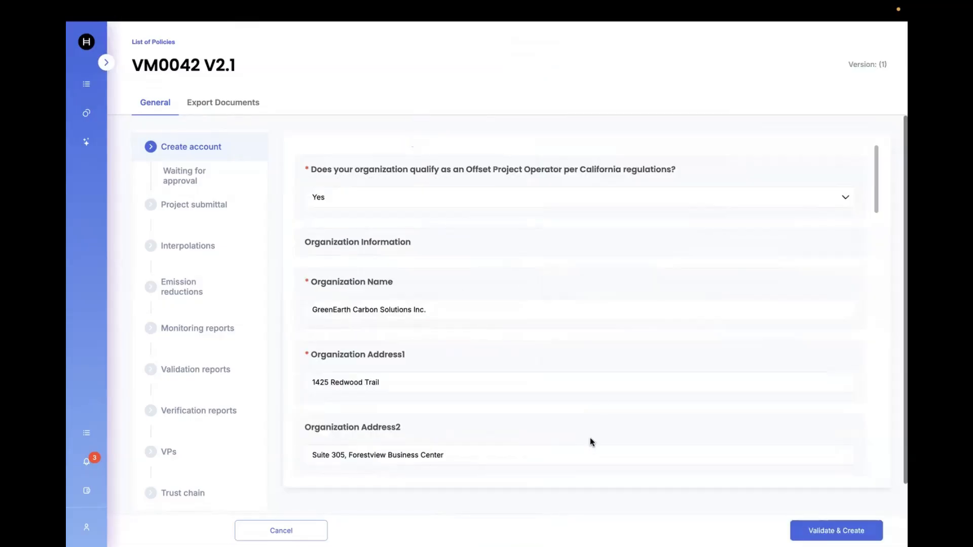
Step: Log out and sign in as the Standard Registry demo user
scroll(591, 441, down, 20)
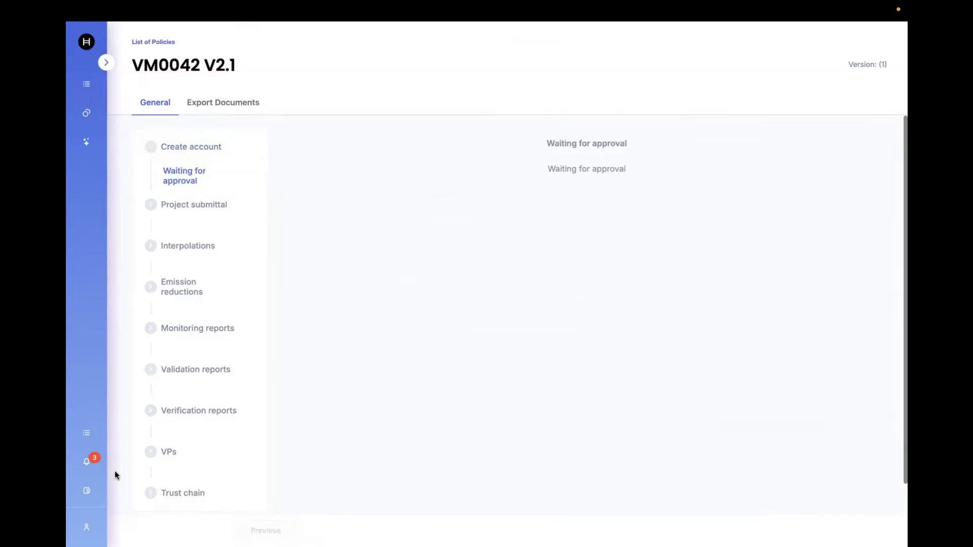
mouse_move(91, 527)
click(191, 527)
click(880, 33)
click(704, 65)
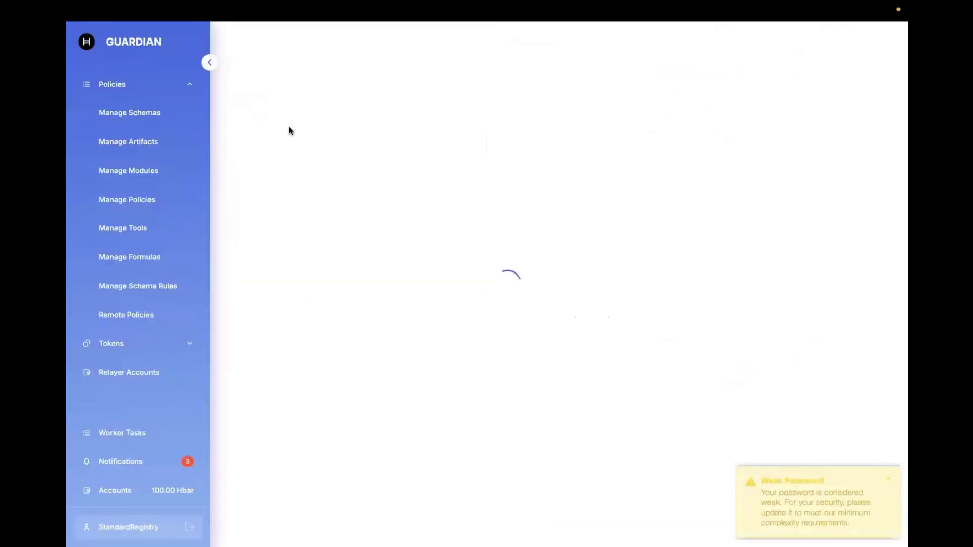
Step: Open the VM0042 V2.1 policy, approve the project proponent's account request, and log out
click(135, 198)
click(333, 191)
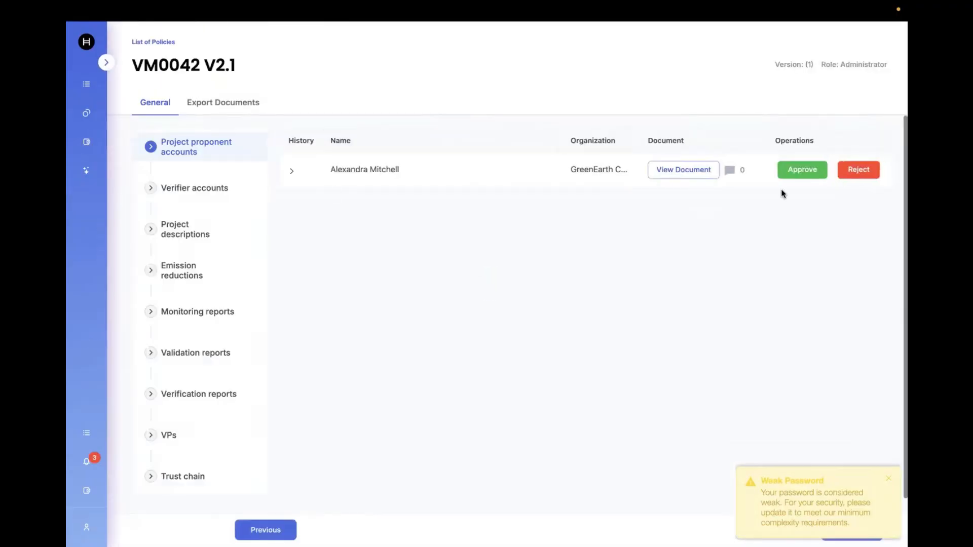
click(801, 172)
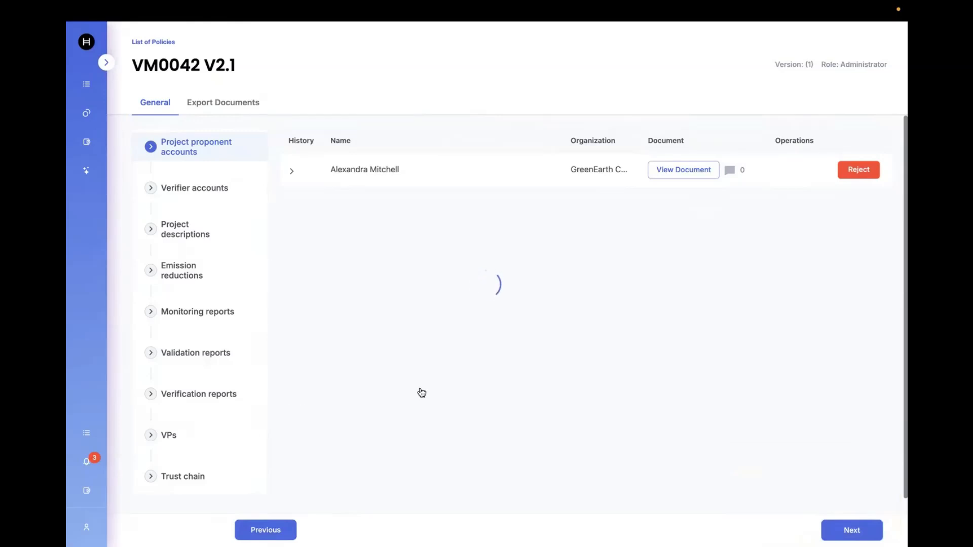
mouse_move(86, 456)
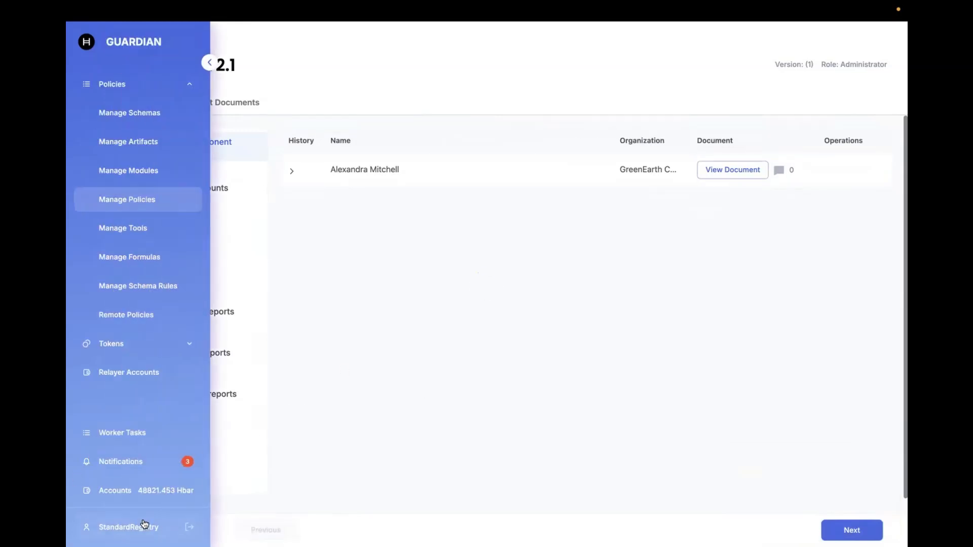
click(189, 527)
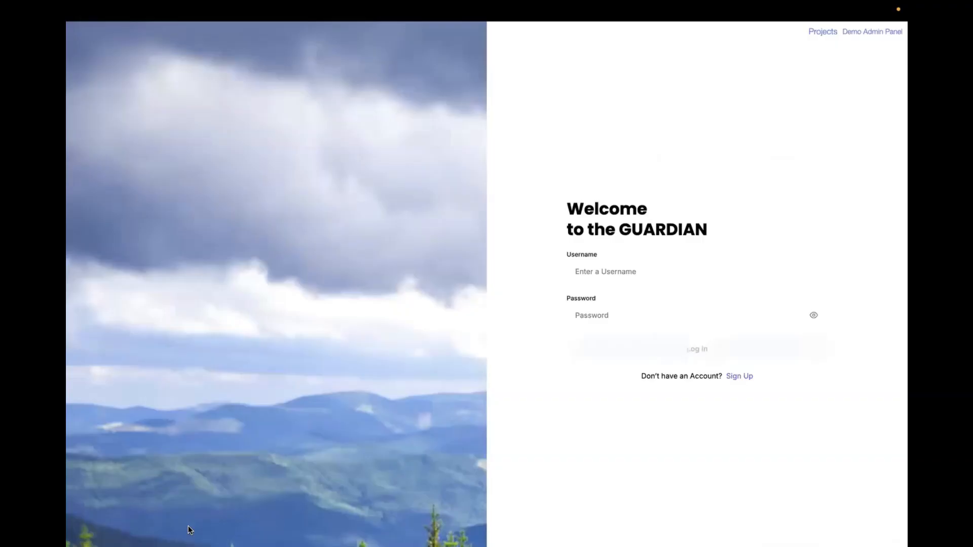
Step: Sign in as the VVB demo user and open the VM0042 V2.1 policy from the policy list
click(870, 32)
click(844, 90)
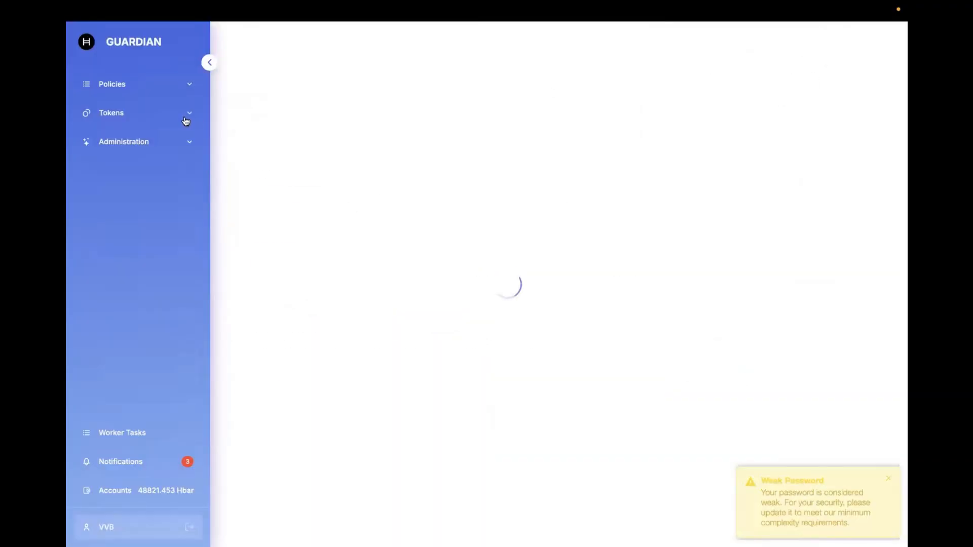
click(152, 84)
click(144, 153)
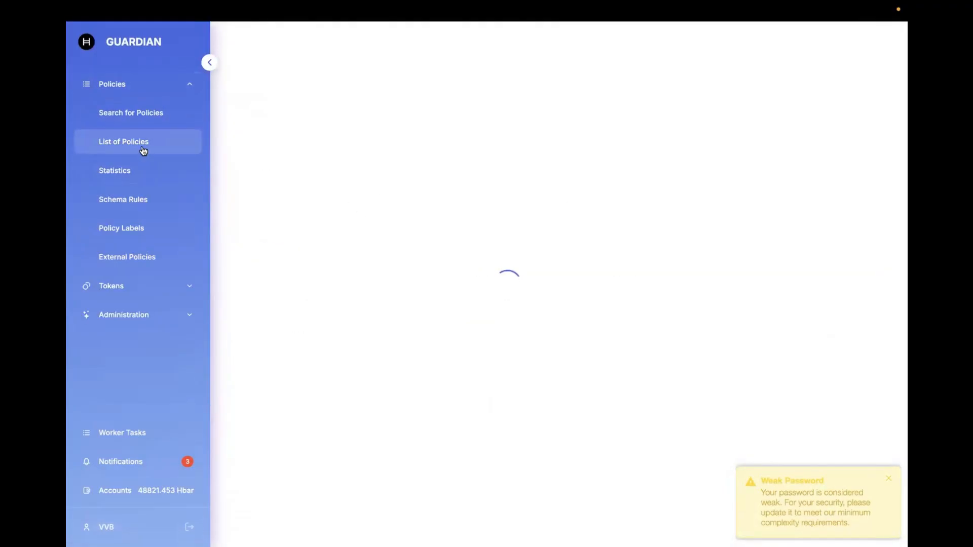
click(259, 191)
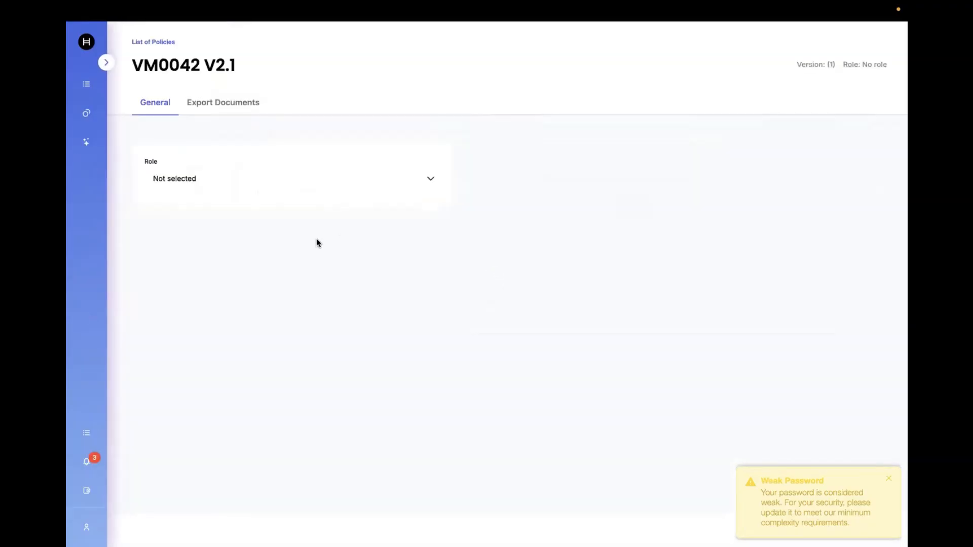
Step: Select the VVB role in the policy and dismiss the weak password warning
click(334, 185)
click(343, 225)
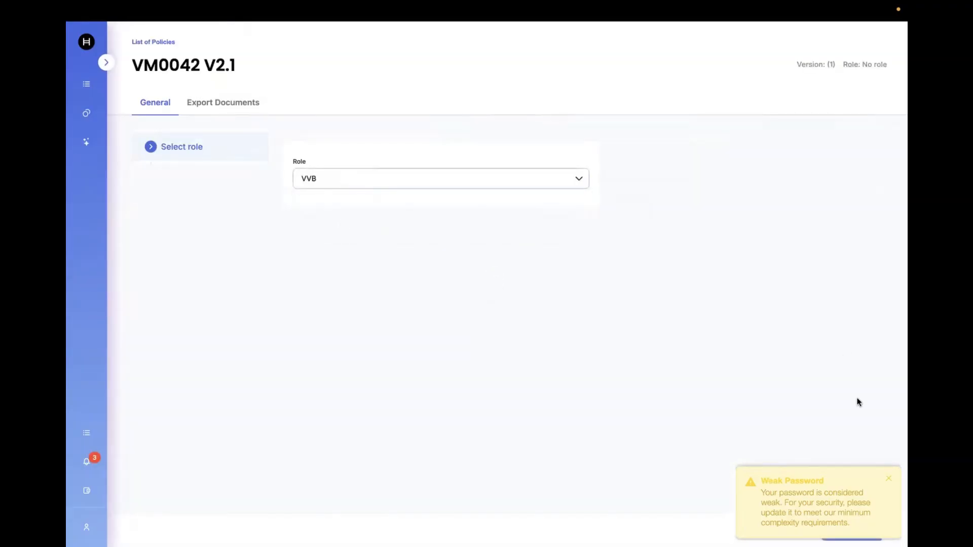
click(888, 479)
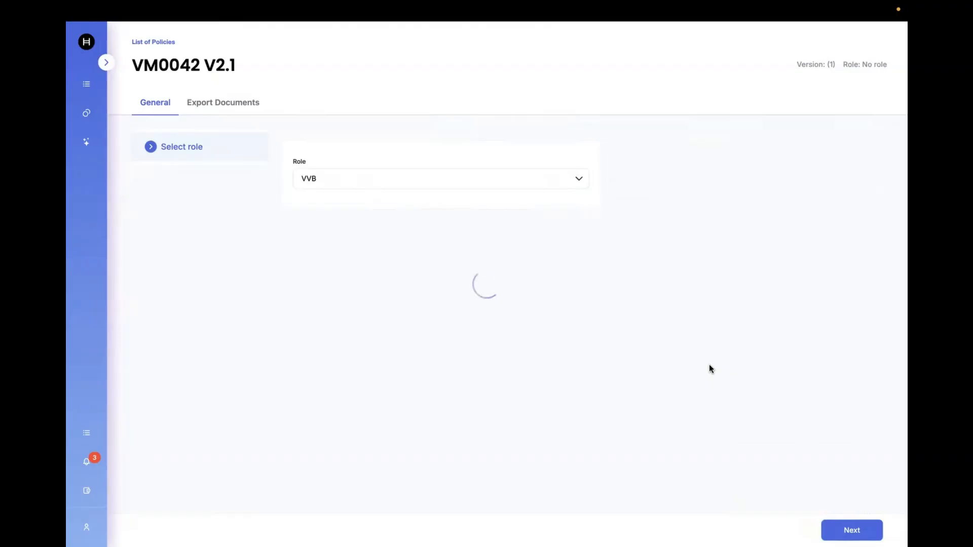
Step: In the GitHub tab, open Verifier Account Registration.txt in the VM0042 V2.1 folder and select its whole script
mouse_move(593, 8)
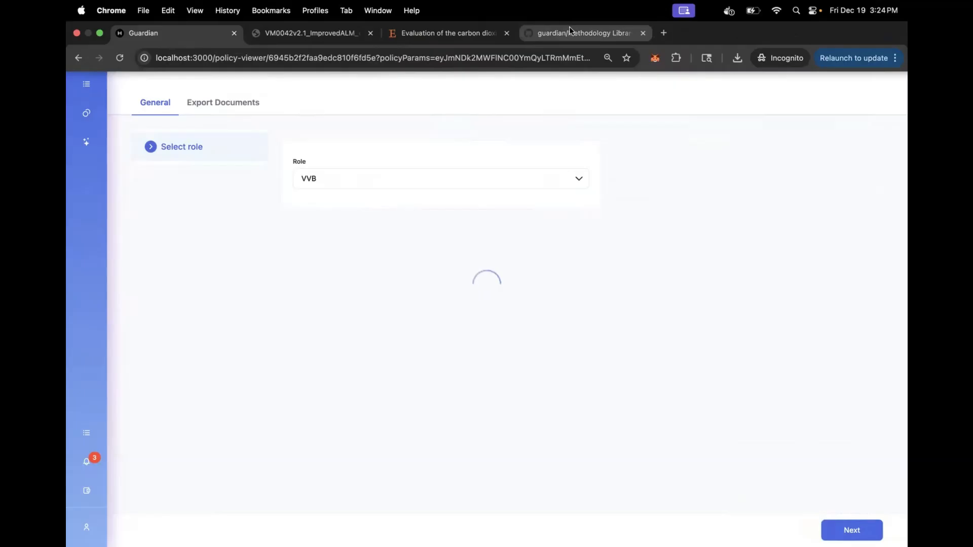
click(570, 28)
click(635, 144)
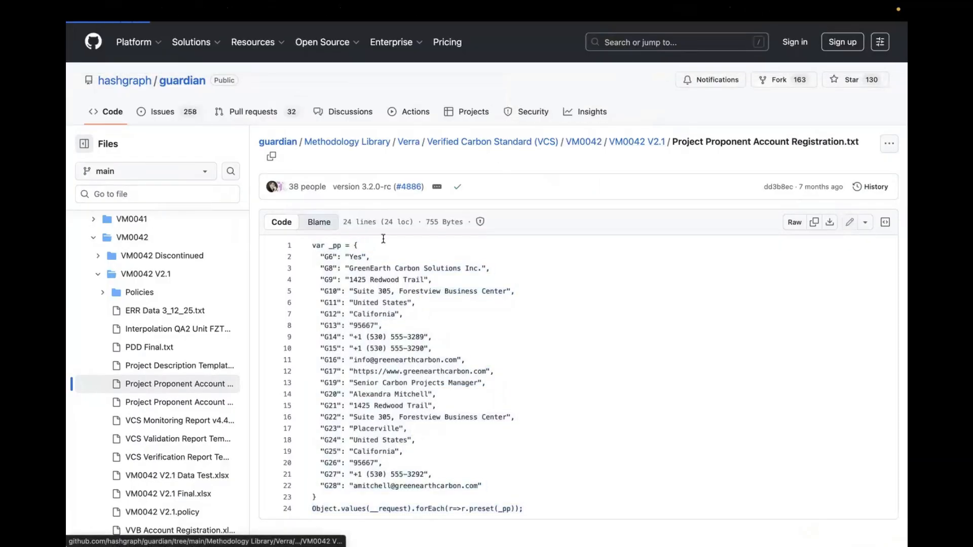
scroll(327, 437, down, 2)
scroll(326, 436, down, 15)
scroll(332, 436, up, 10)
click(373, 288)
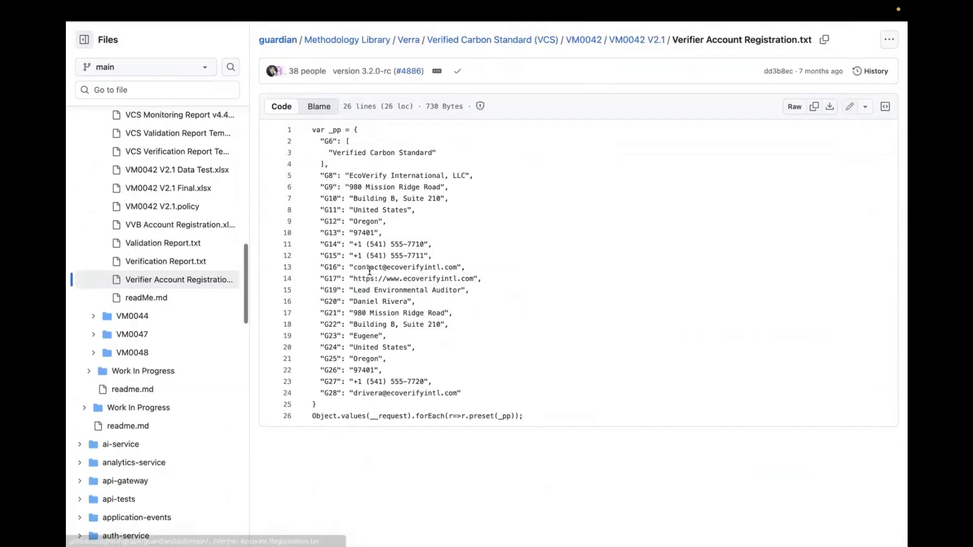
scroll(366, 214, up, 2)
key(ctrl+a)
key(super+c)
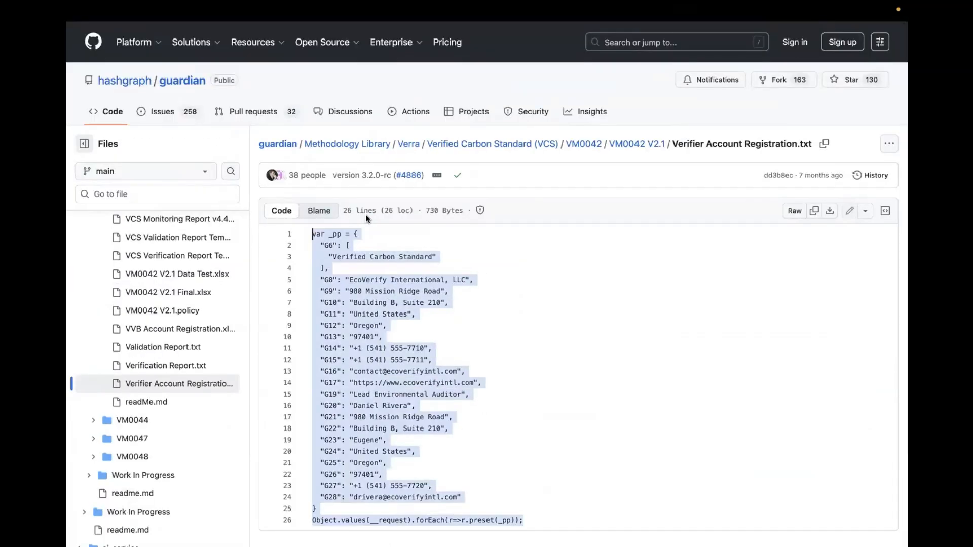
Step: Back in the Guardian tab, paste and run the verifier script in the DevTools console to fill the account form
mouse_move(591, 3)
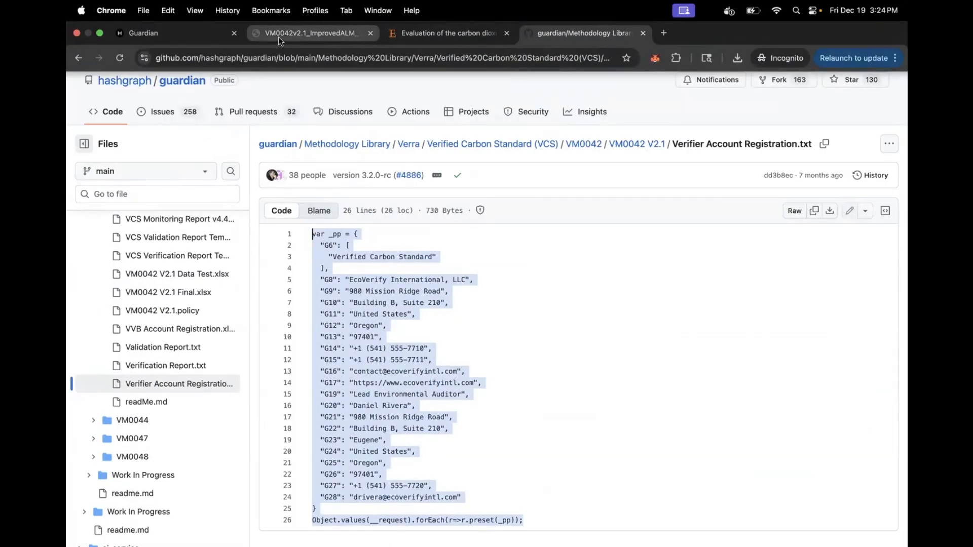
click(205, 36)
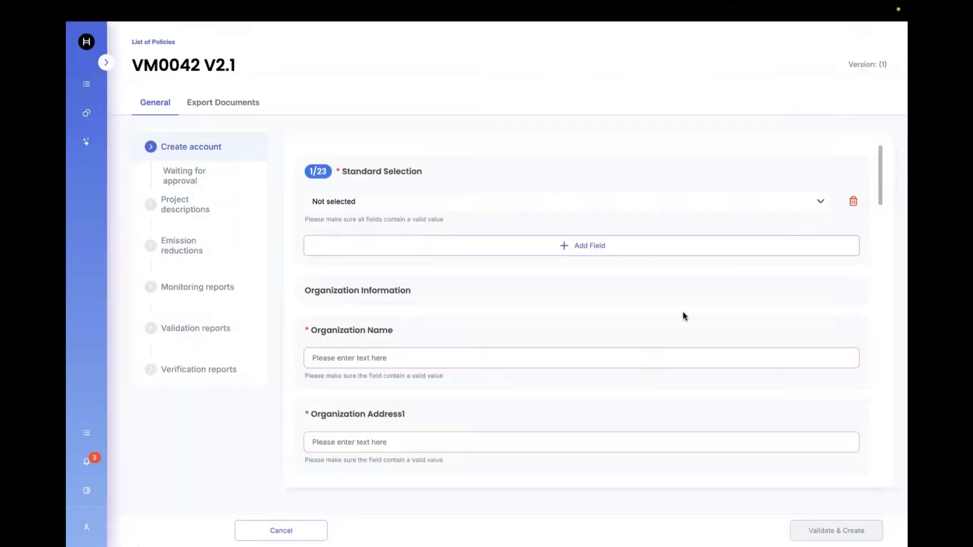
right_click(682, 316)
click(709, 502)
mouse_move(669, 63)
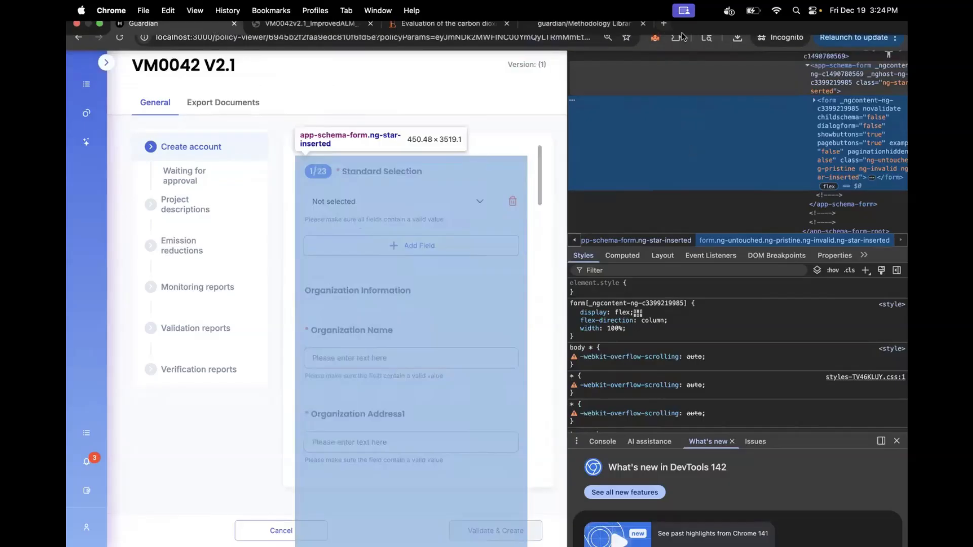
click(666, 29)
key(super+v)
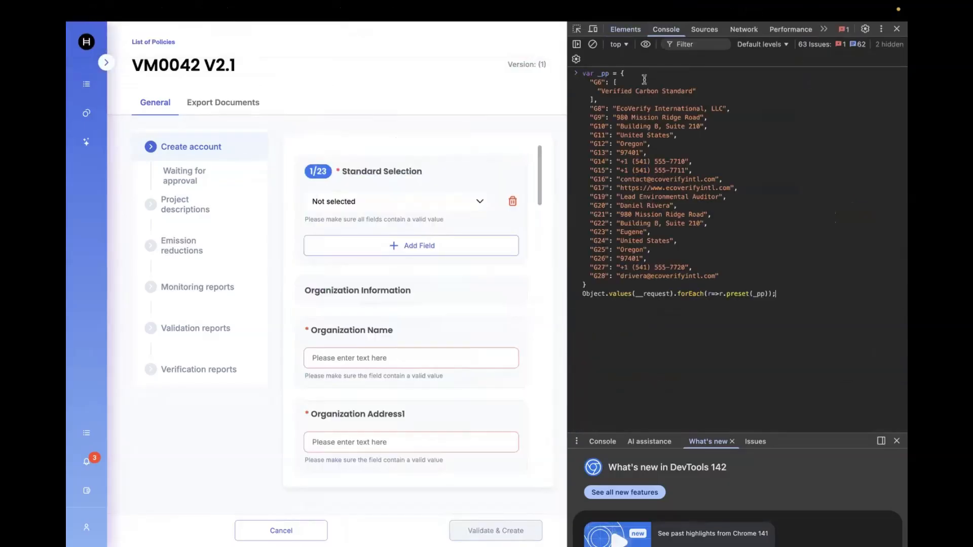
key(Return)
Step: Submit the filled verifier account form, close DevTools, and log out
click(496, 530)
click(897, 29)
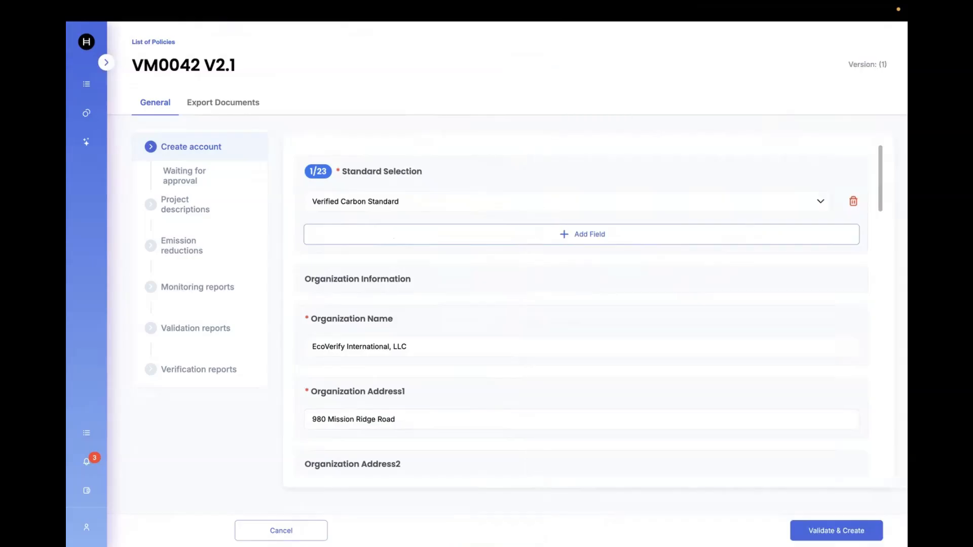
mouse_move(81, 472)
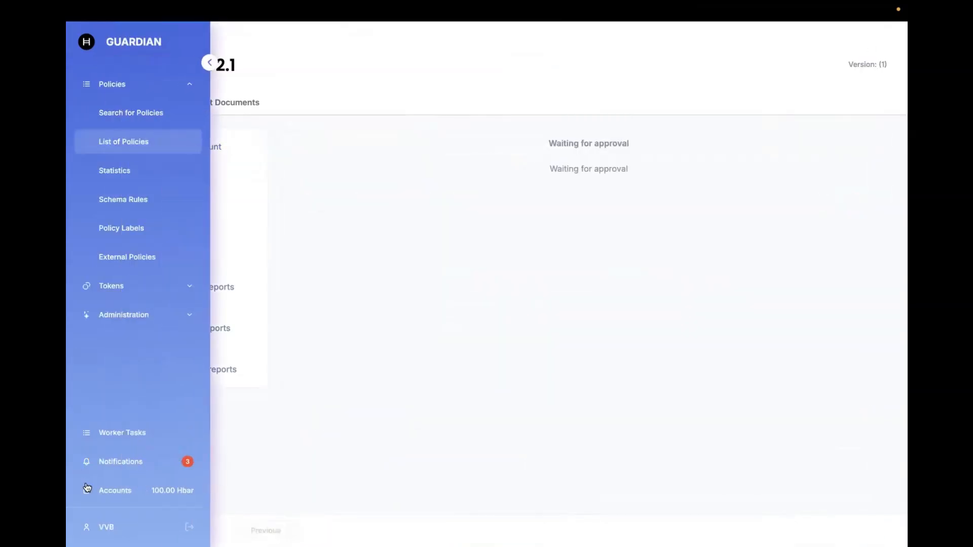
click(187, 526)
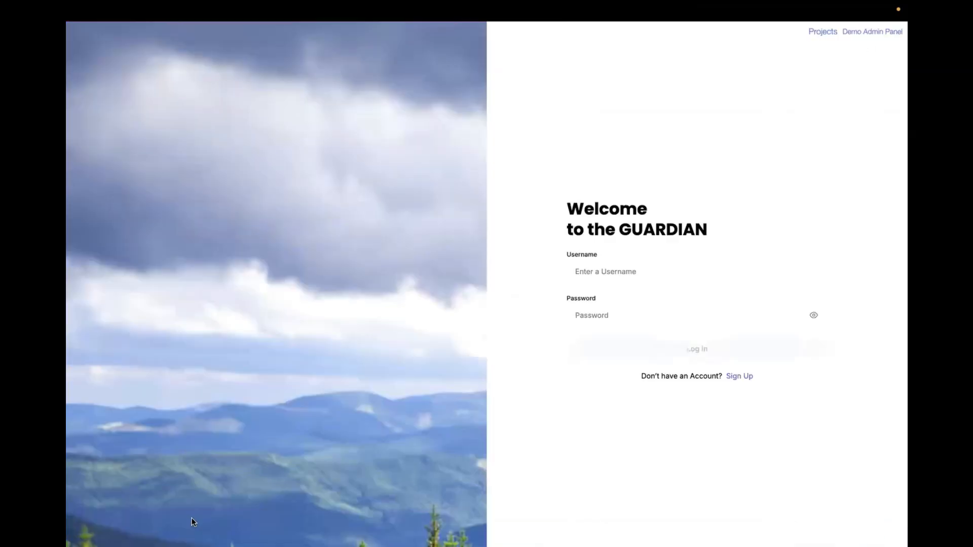
Step: Sign in as the Standard Registry demo user and open the VM0042 V2.1 policy's Verifier accounts list
click(869, 34)
click(689, 67)
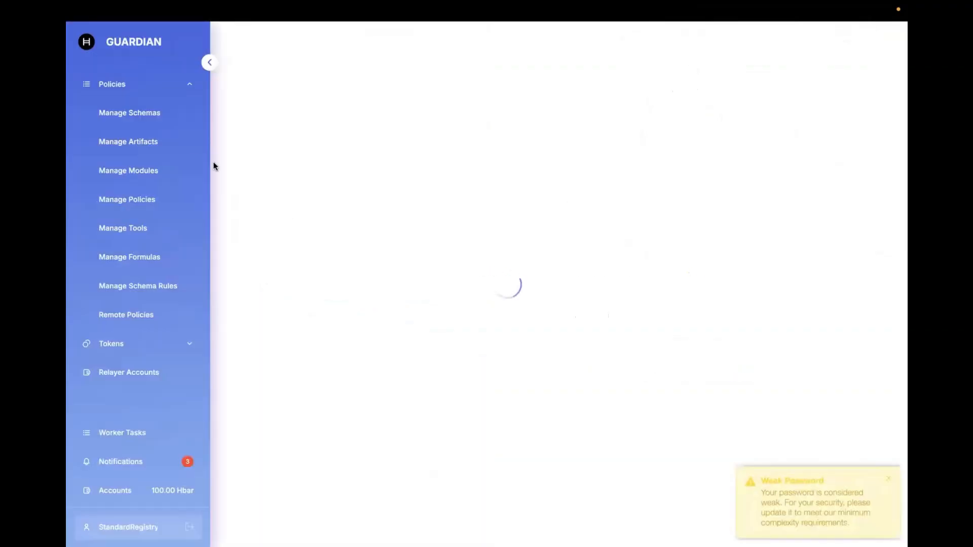
click(152, 203)
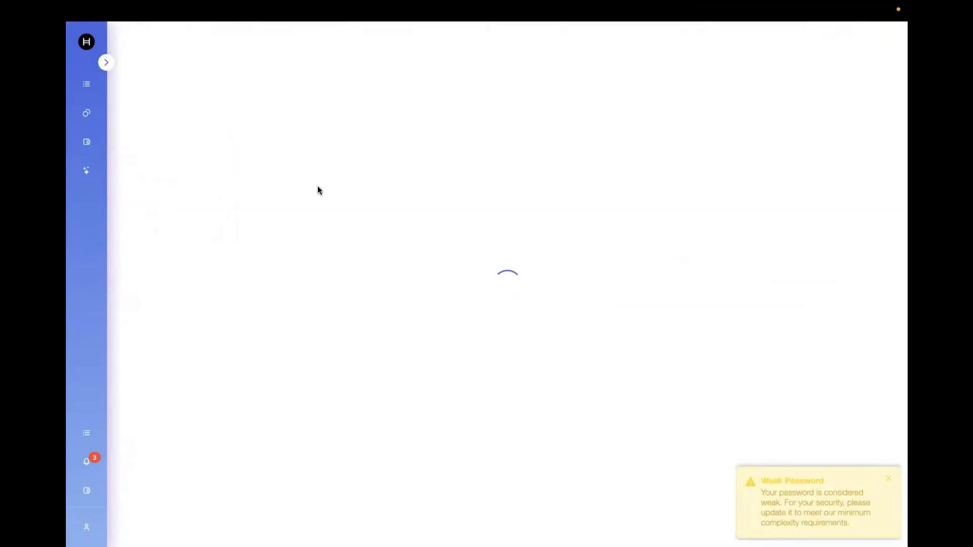
click(189, 190)
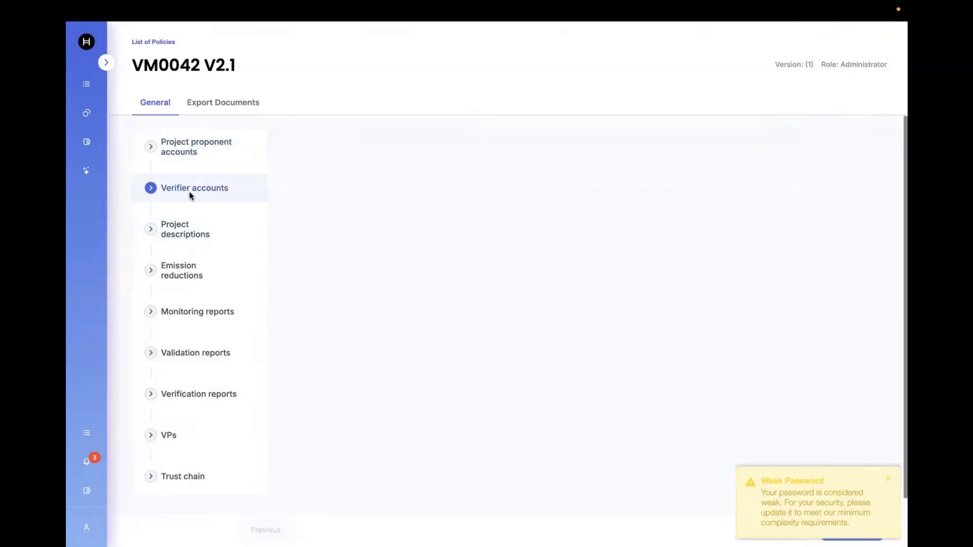
Step: Approve the verifier's account request and log out
click(814, 174)
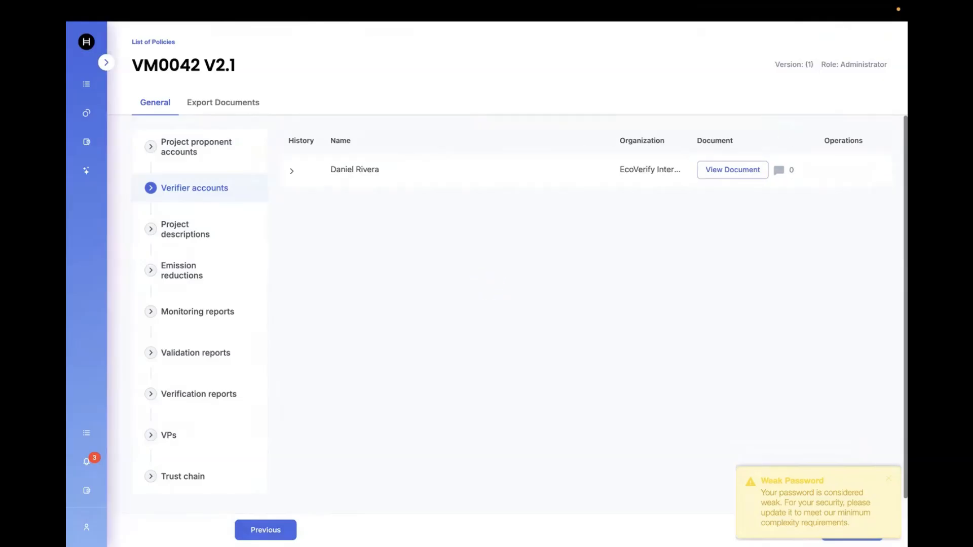
mouse_move(152, 435)
click(193, 529)
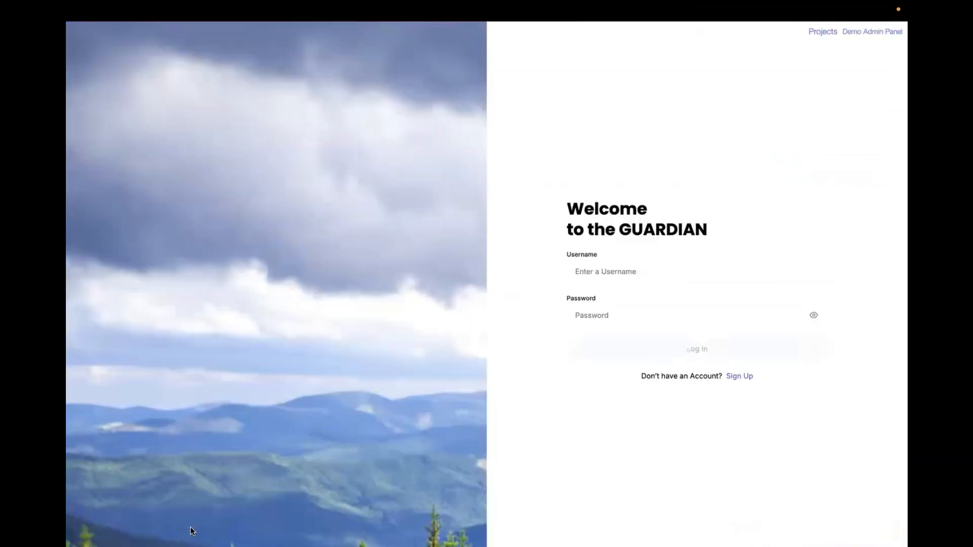
Step: Sign in as the Project Proponent demo user, open the VM0042 V2.1 policy, and start creating a project submittal
click(872, 32)
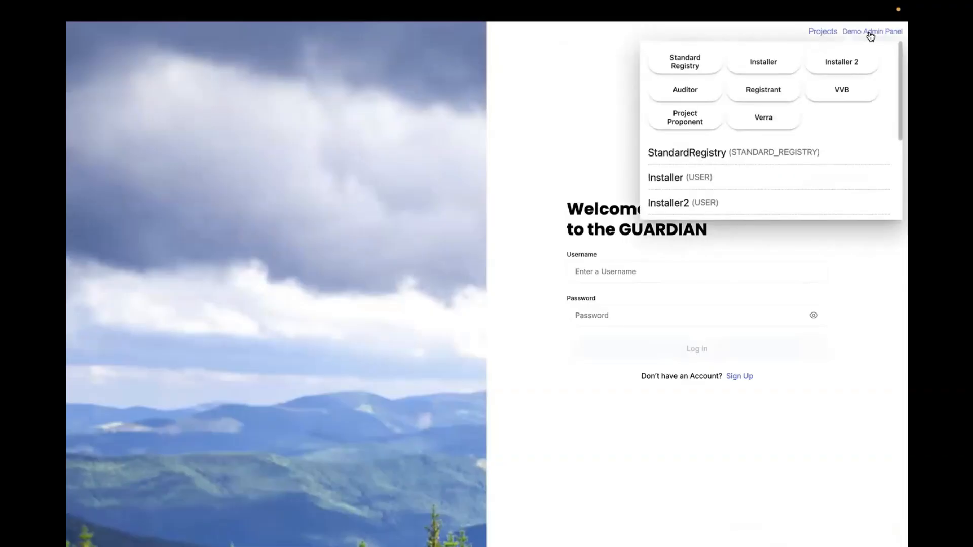
click(700, 113)
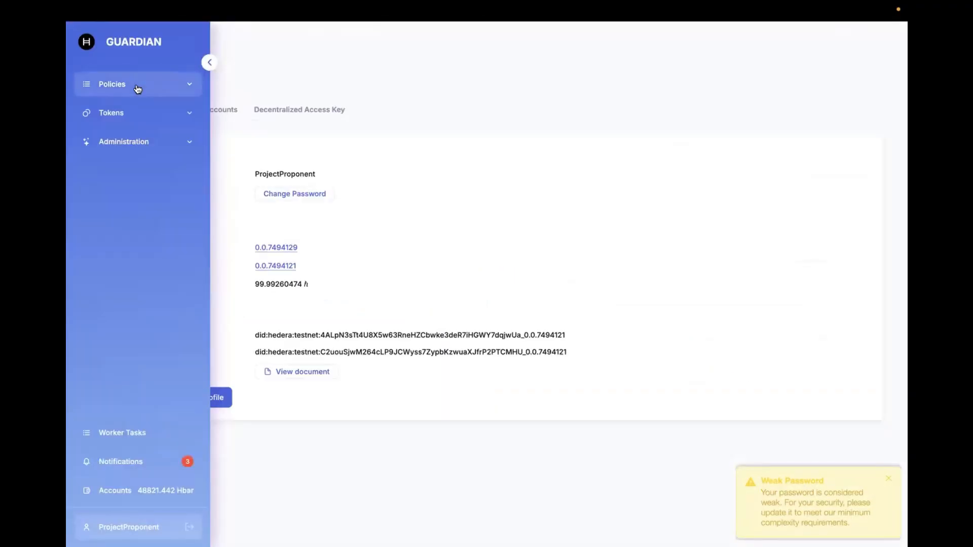
click(137, 90)
click(133, 150)
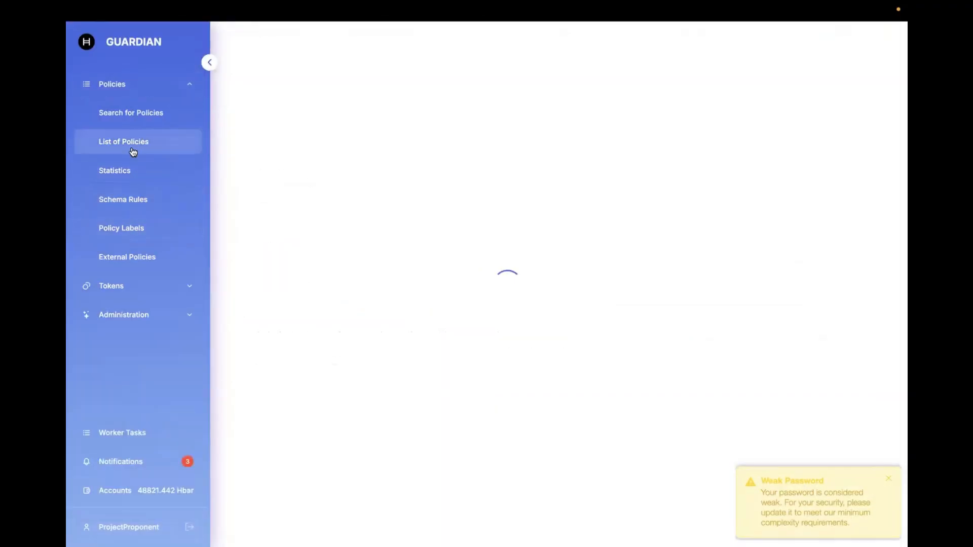
click(243, 193)
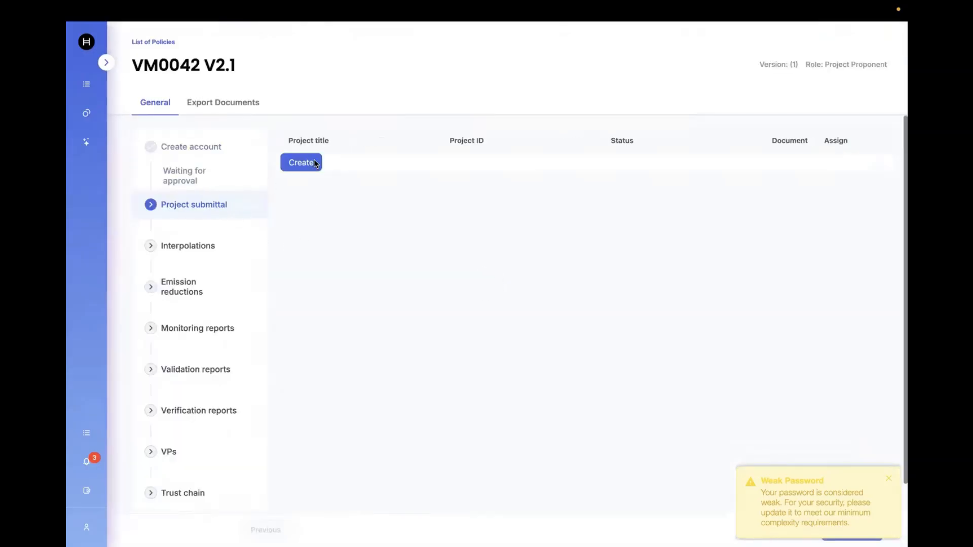
click(314, 162)
Step: In the GitHub tab, open PDD Final.txt in the VM0042 V2.1 folder and select its whole script
mouse_move(355, 8)
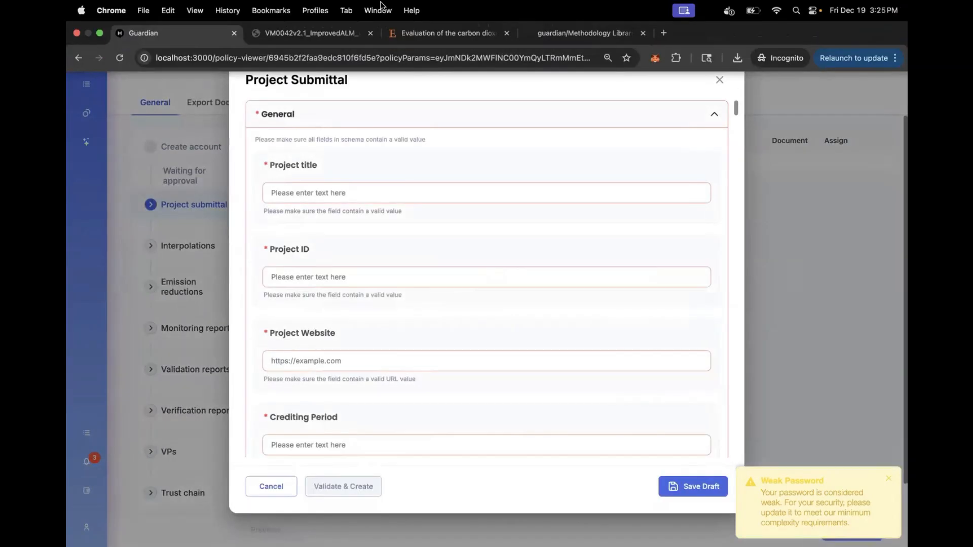
click(325, 32)
click(549, 34)
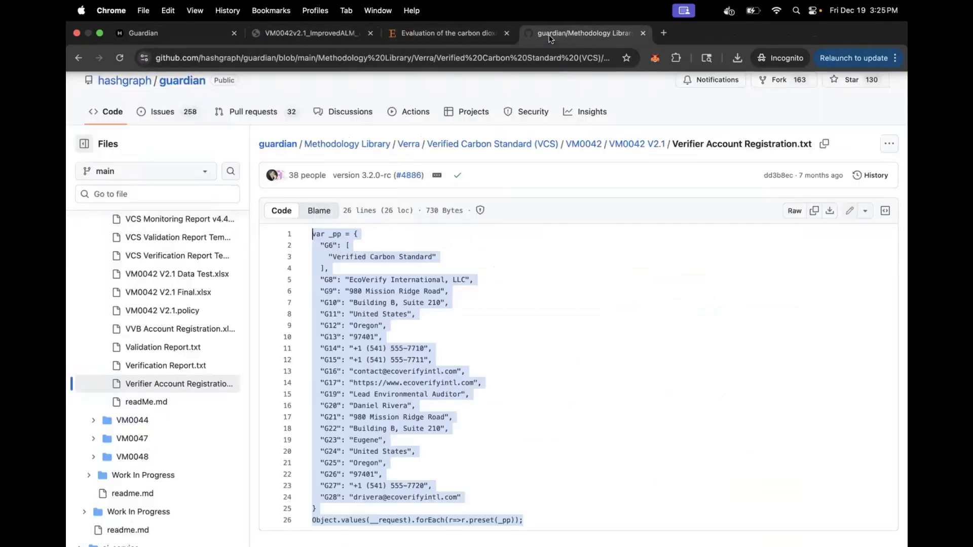
click(637, 144)
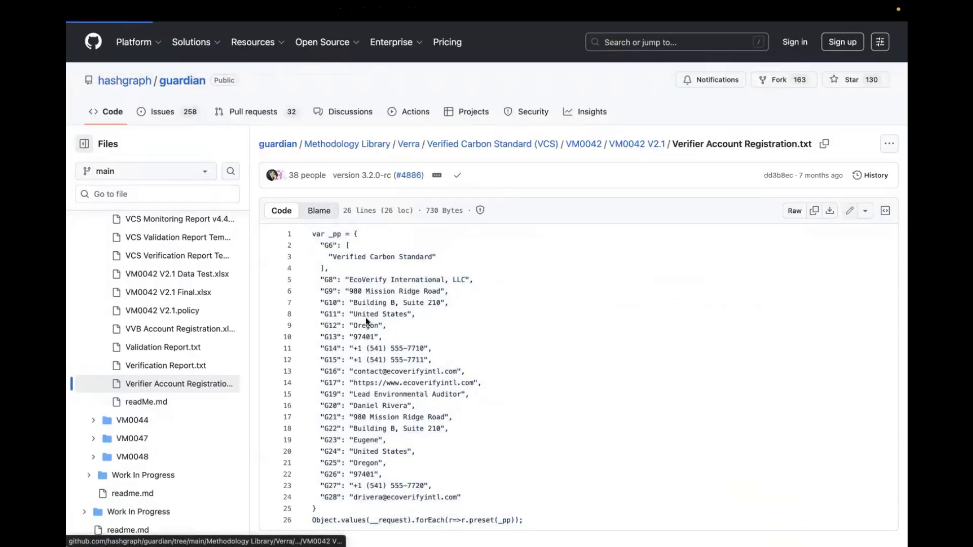
click(310, 326)
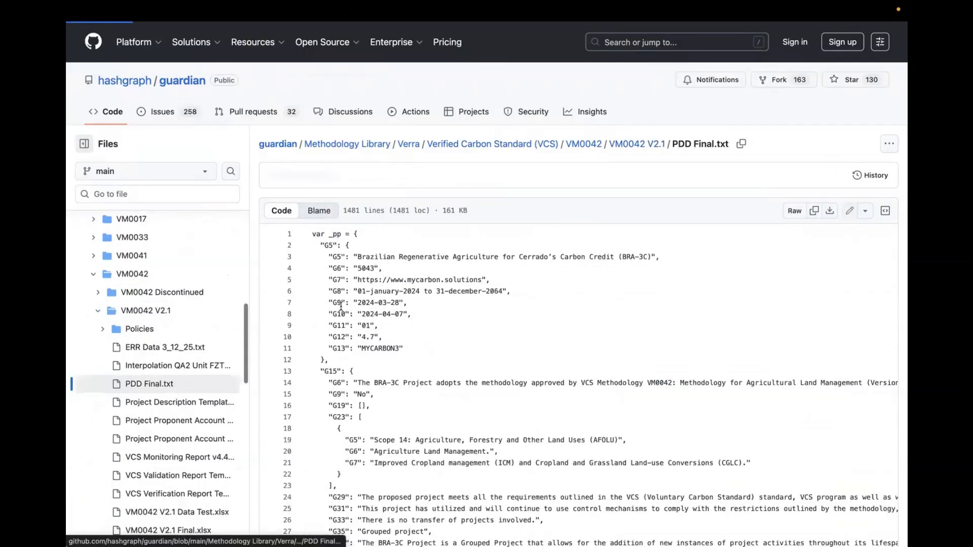
key(super+a)
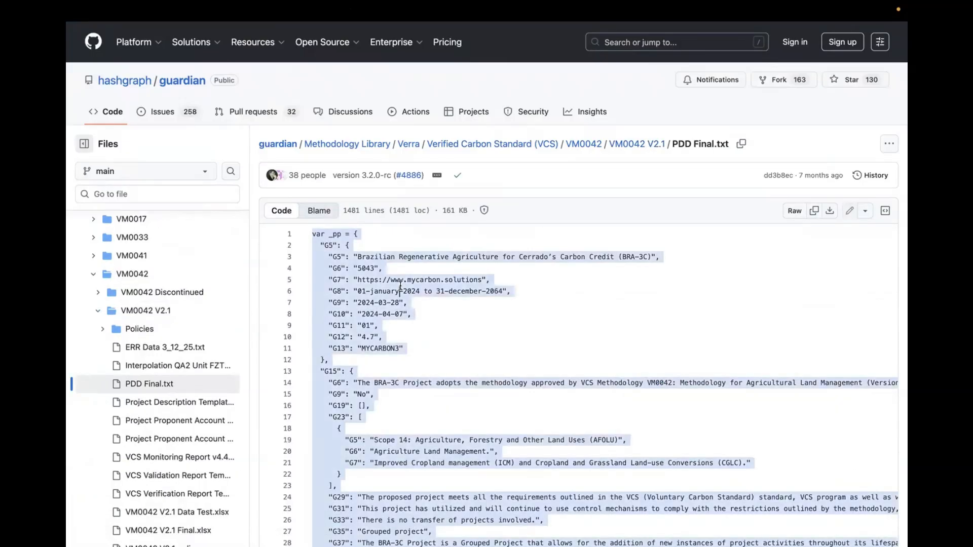
Step: Run the copied PDD Final script in the Guardian tab's browser console to prefill the Project Submittal form, then validate and create it
click(165, 33)
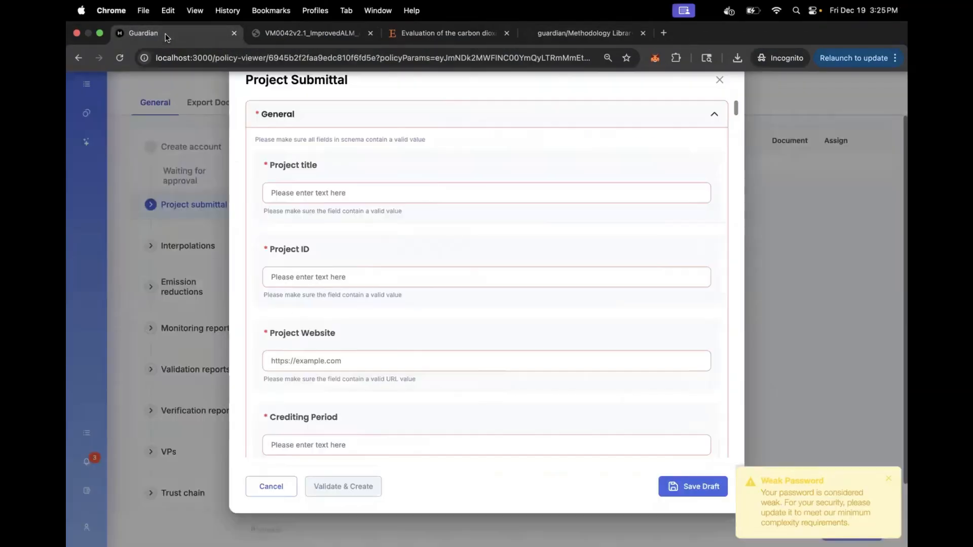
right_click(804, 254)
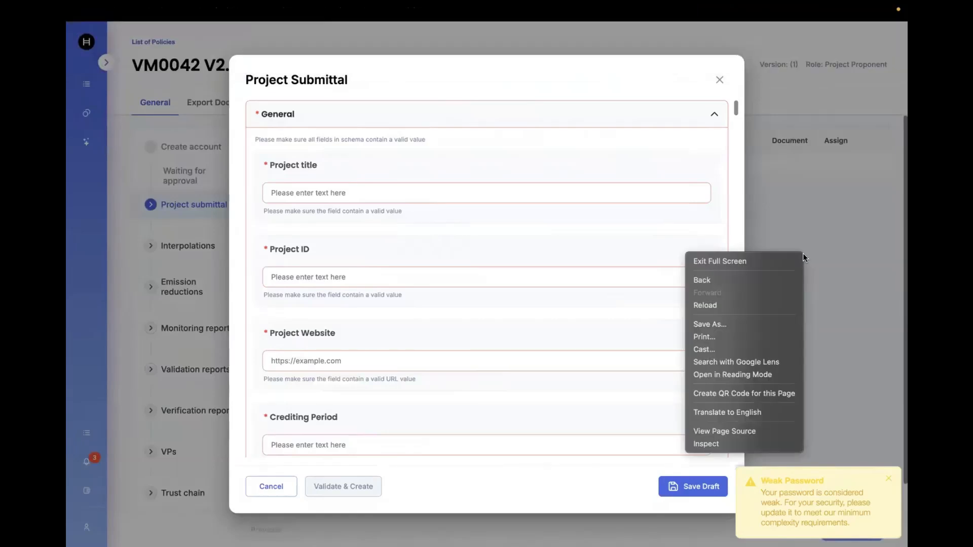
click(738, 443)
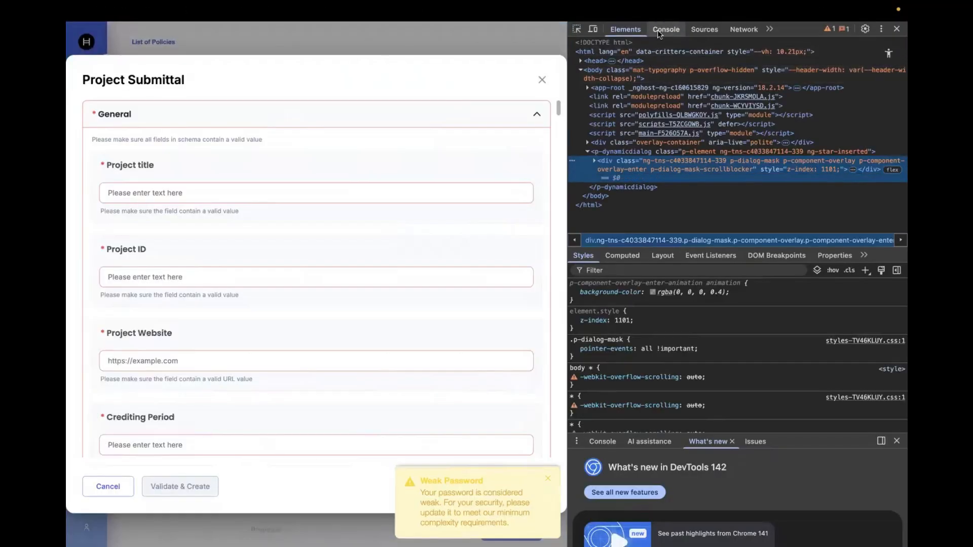
click(662, 31)
click(592, 44)
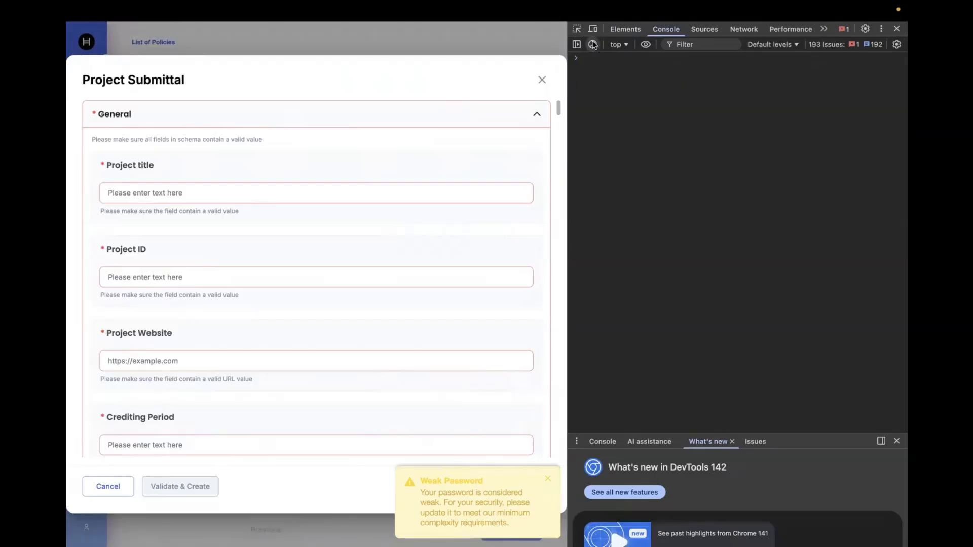
key(super+v)
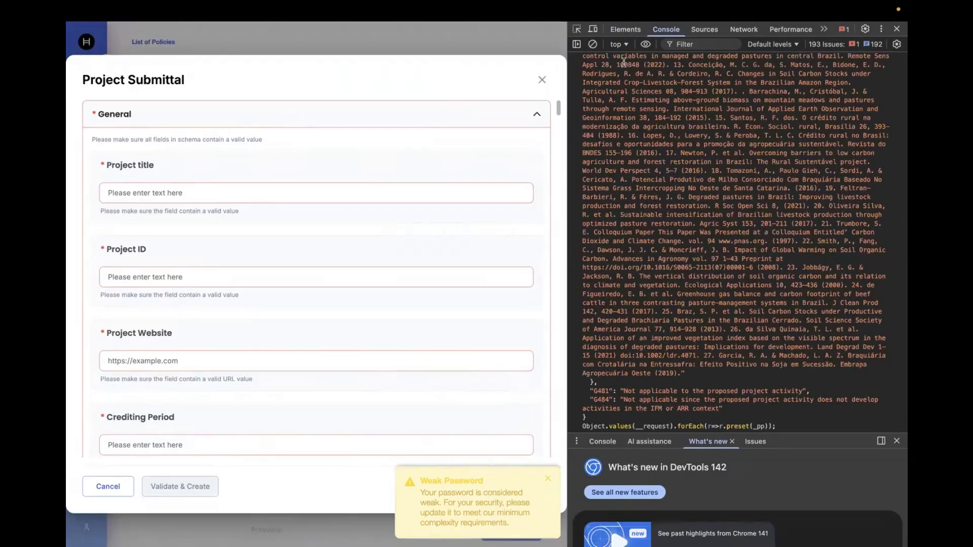
key(Return)
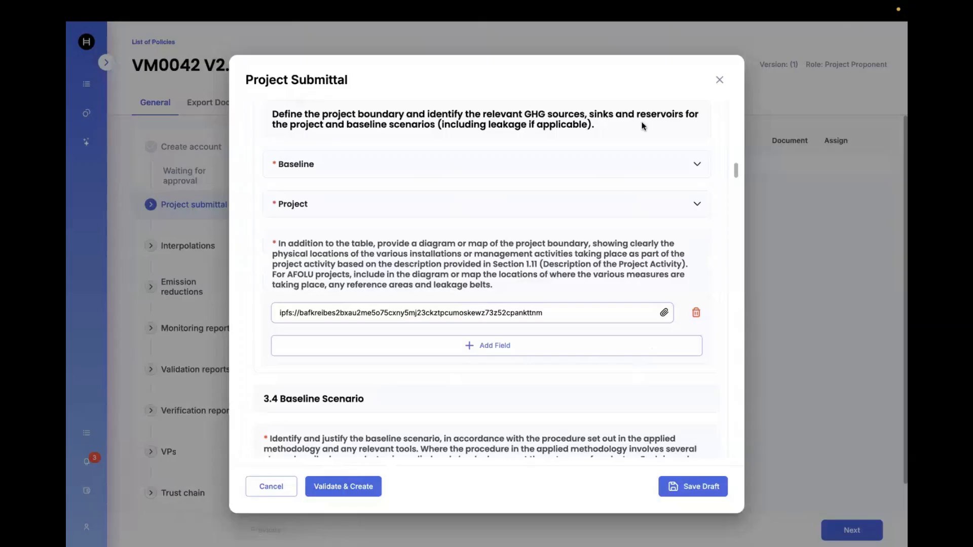
click(341, 486)
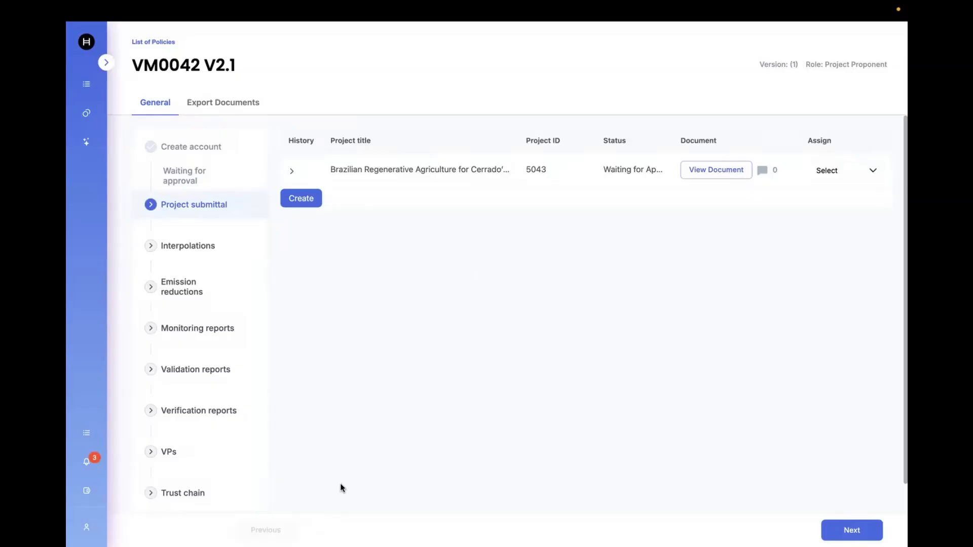
Step: Assign the new project submittal to the listed user and log out
click(849, 170)
click(837, 190)
mouse_move(91, 487)
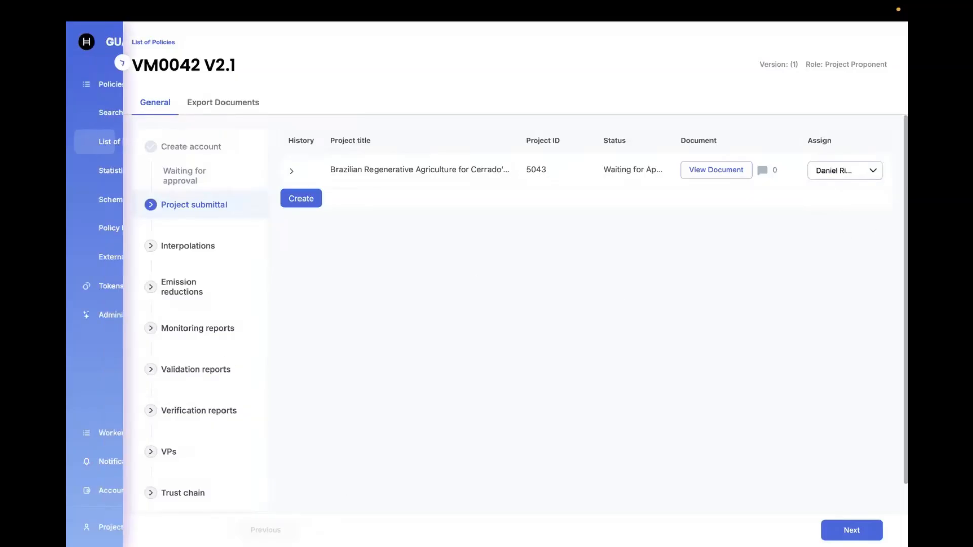
click(188, 527)
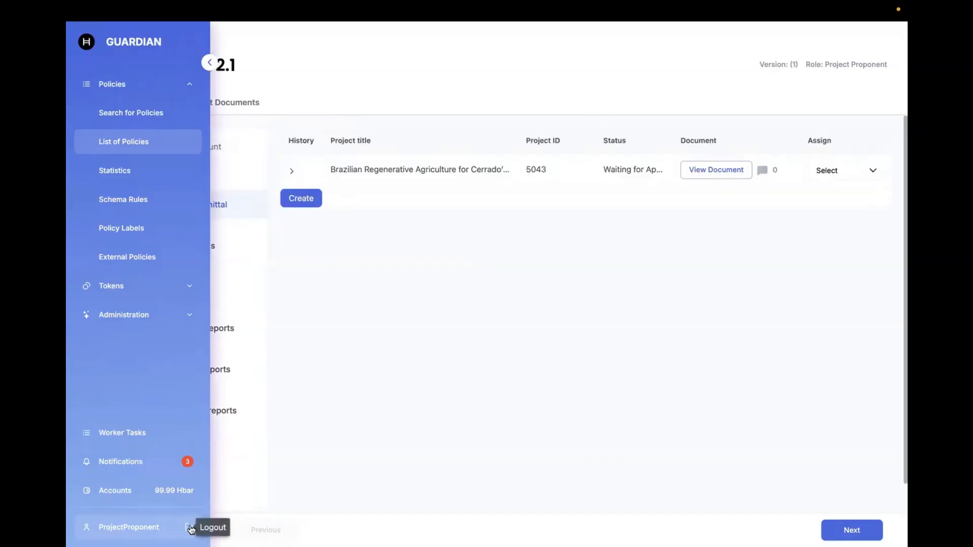
click(190, 527)
Step: Sign in as the VVB demo user and open the VM0042 V2.1 policy
click(864, 32)
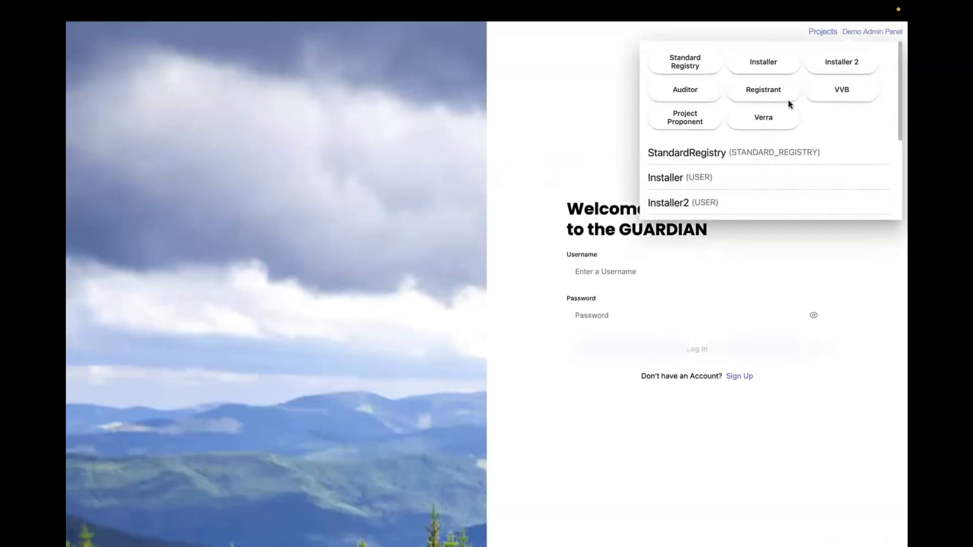
click(839, 88)
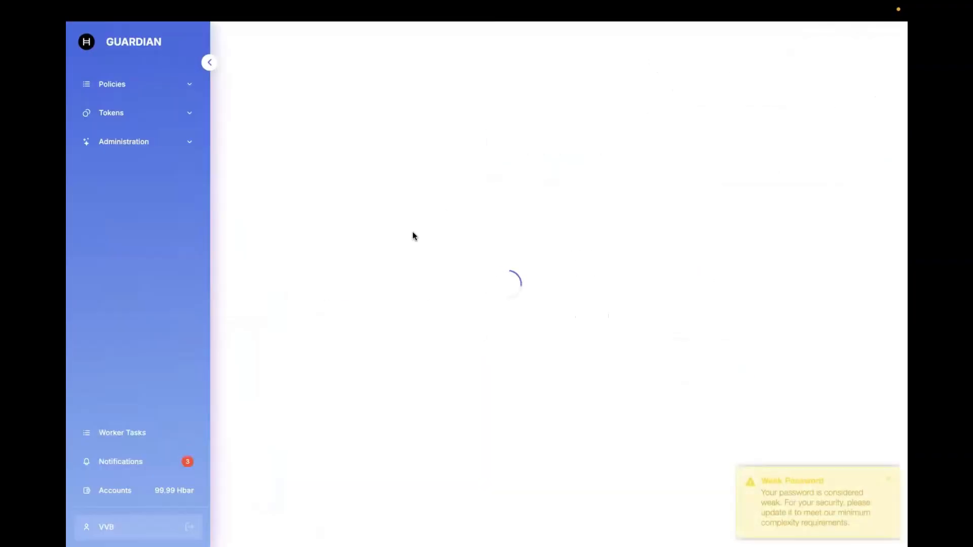
click(152, 83)
click(147, 147)
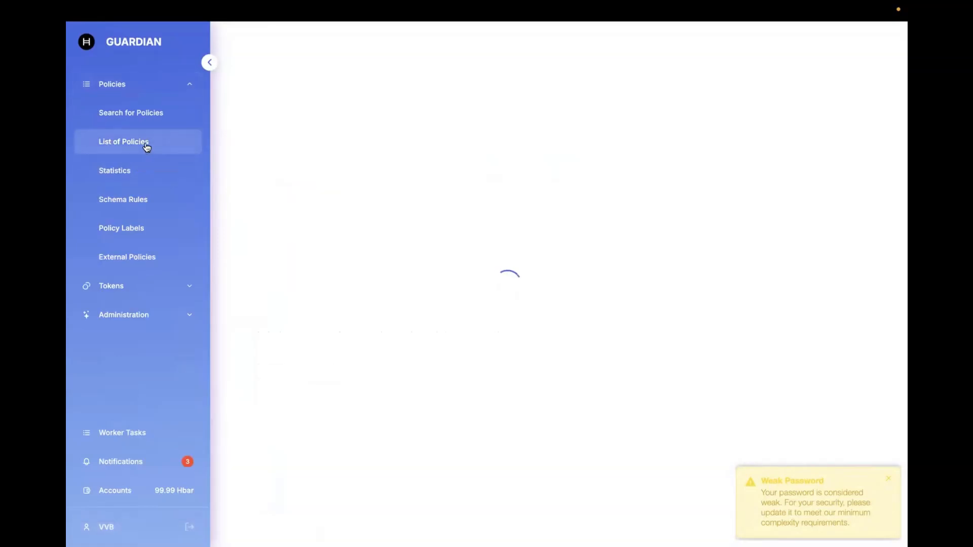
click(261, 188)
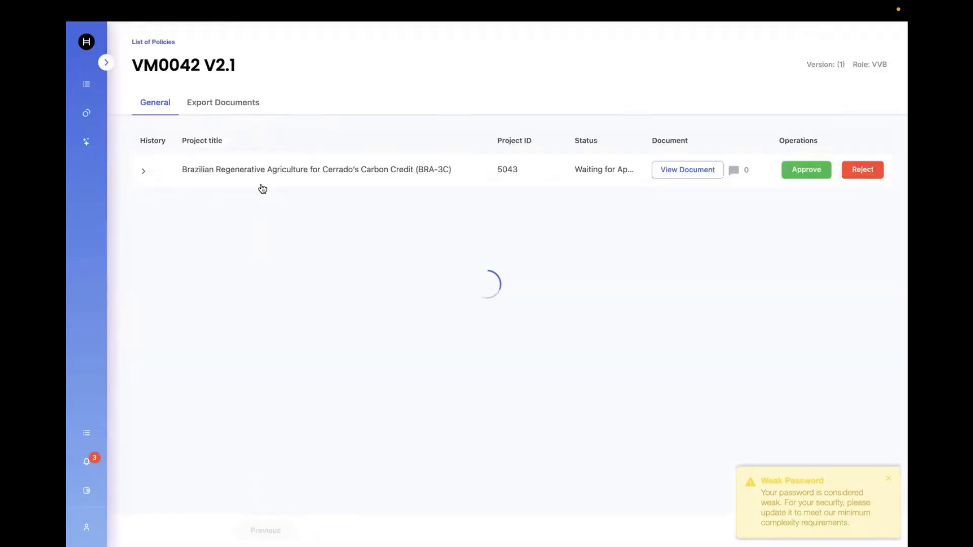
Step: Approve the Brazilian Regenerative Agriculture project description and log out
click(824, 172)
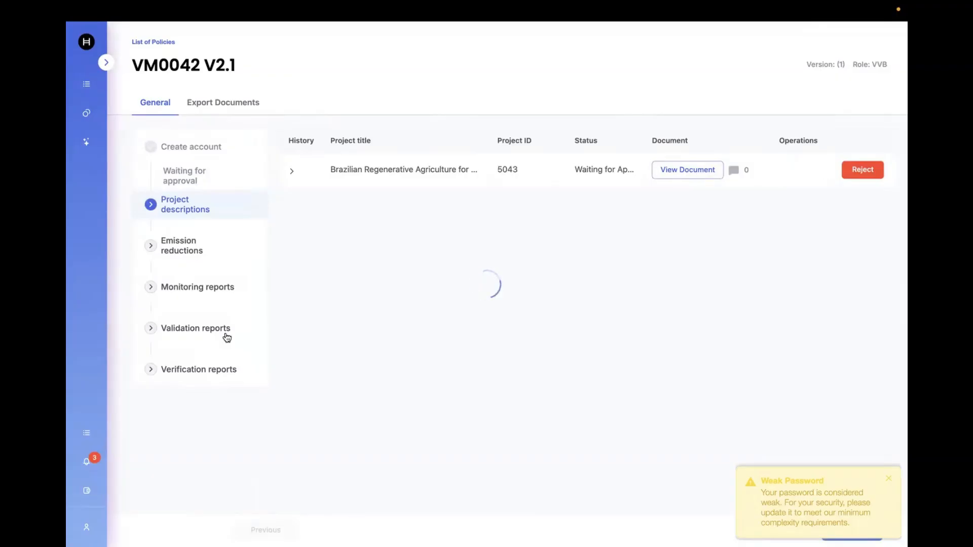
mouse_move(79, 404)
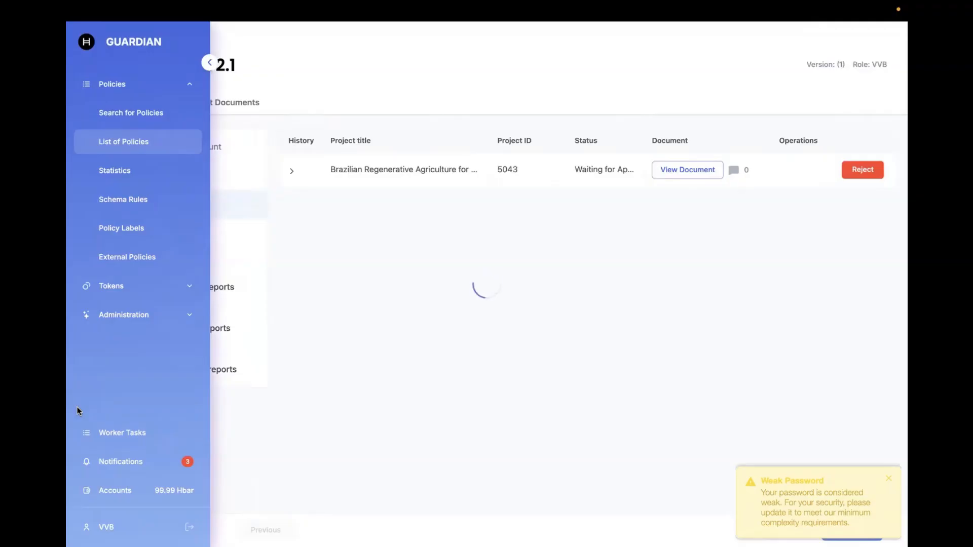
click(887, 482)
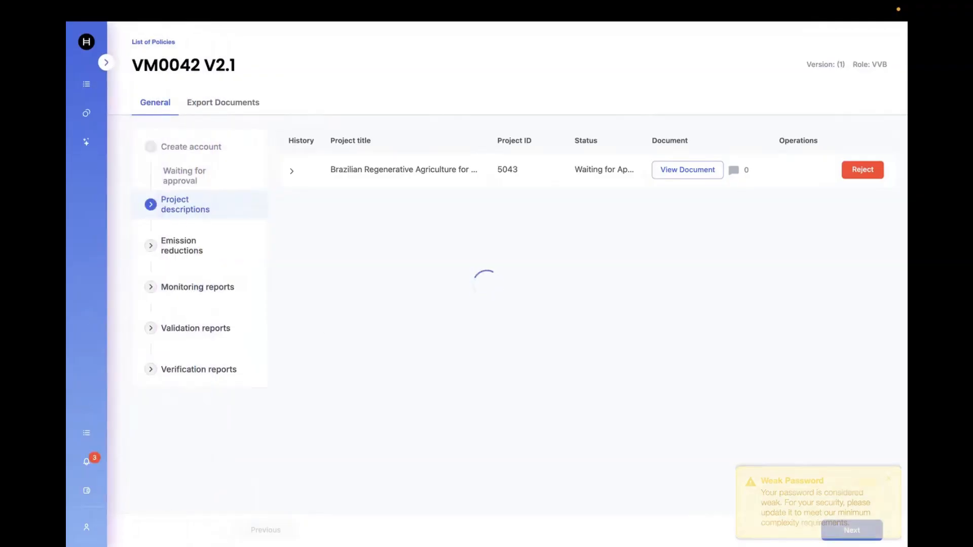
mouse_move(69, 469)
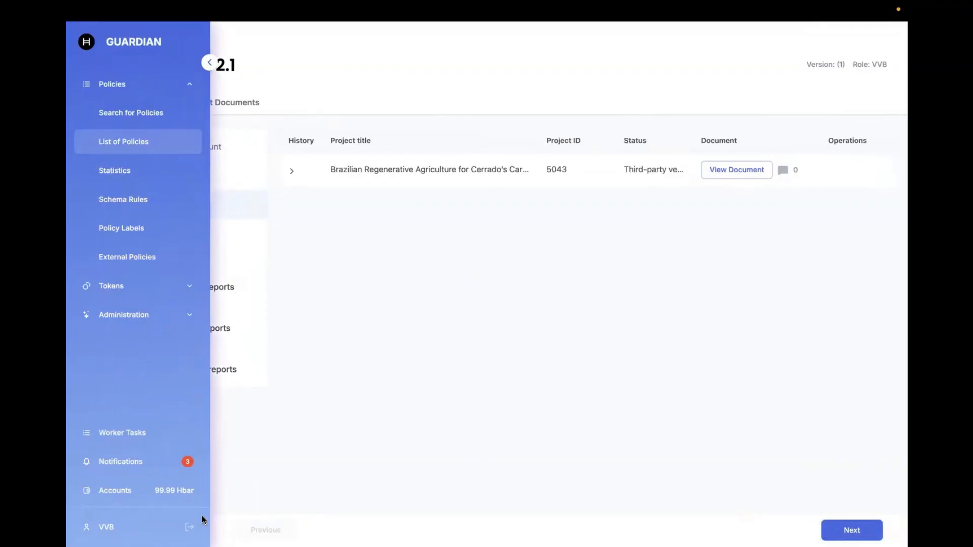
click(189, 527)
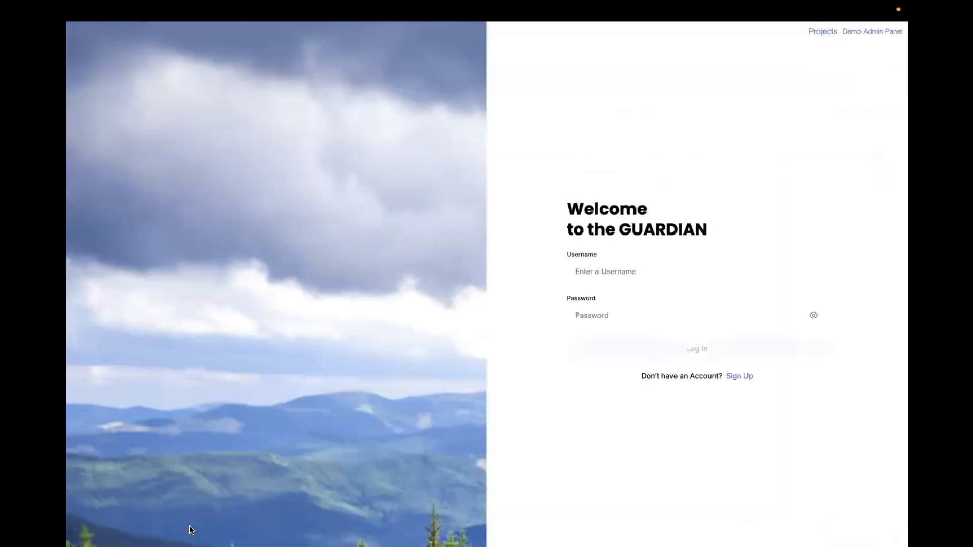
Step: Sign in as the Project Proponent demo user, open the VM0042 V2.1 policy, and start creating an emission reductions document
click(873, 32)
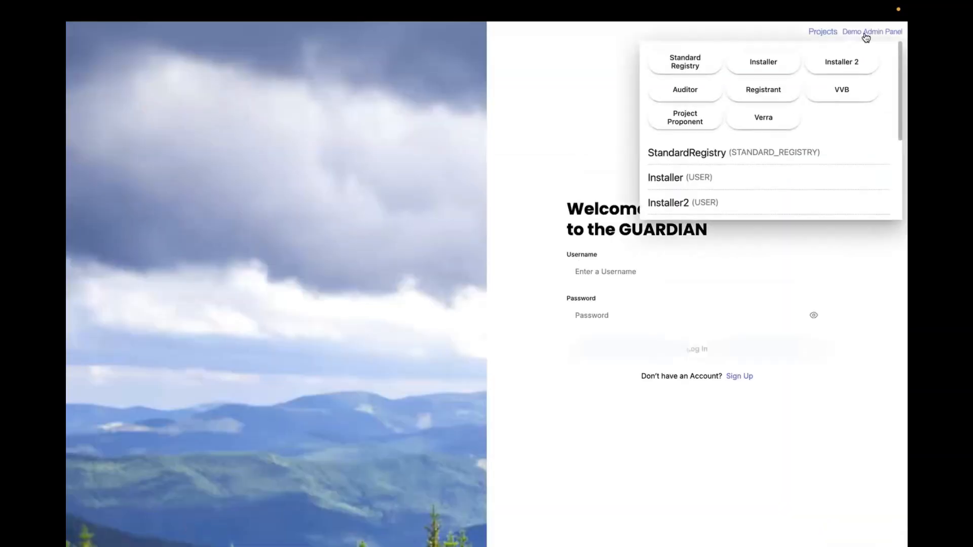
click(693, 121)
click(110, 85)
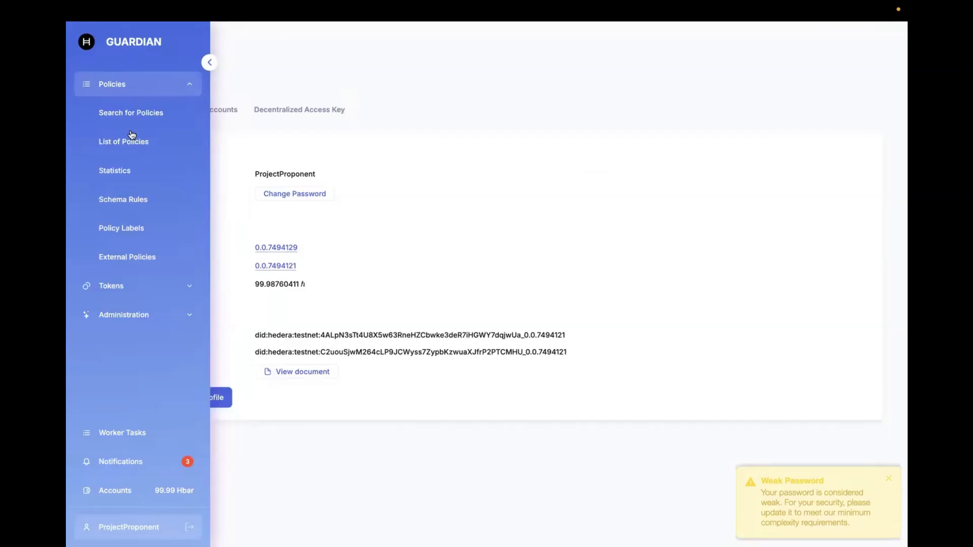
click(138, 151)
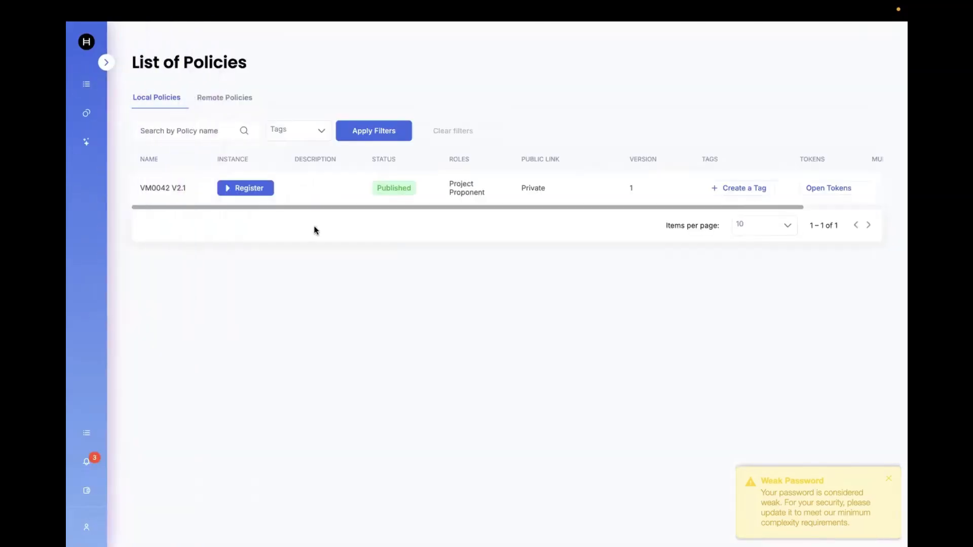
click(255, 186)
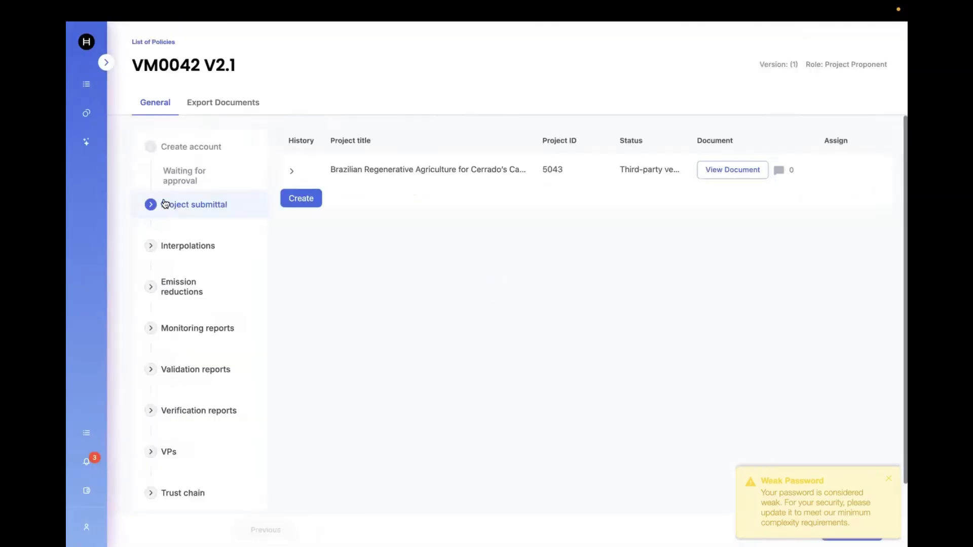
click(187, 282)
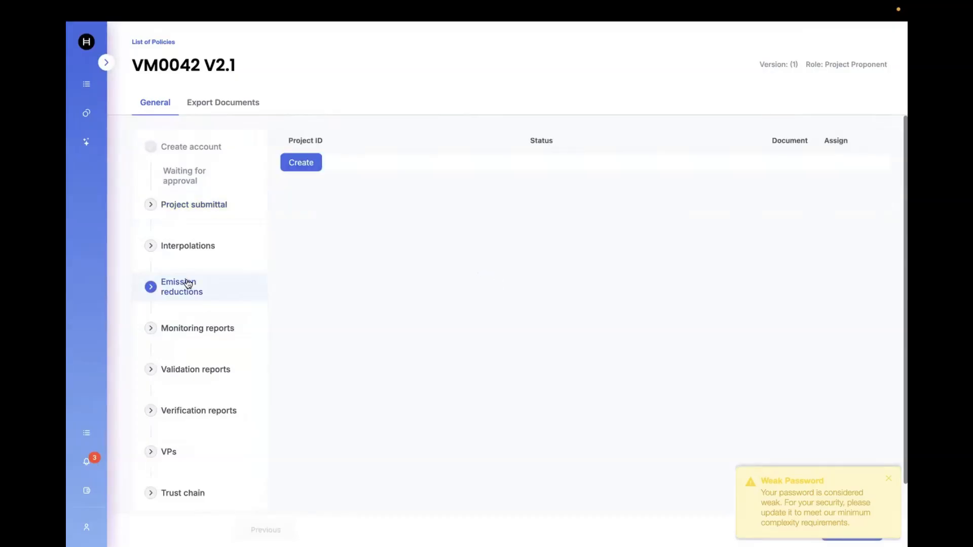
click(301, 162)
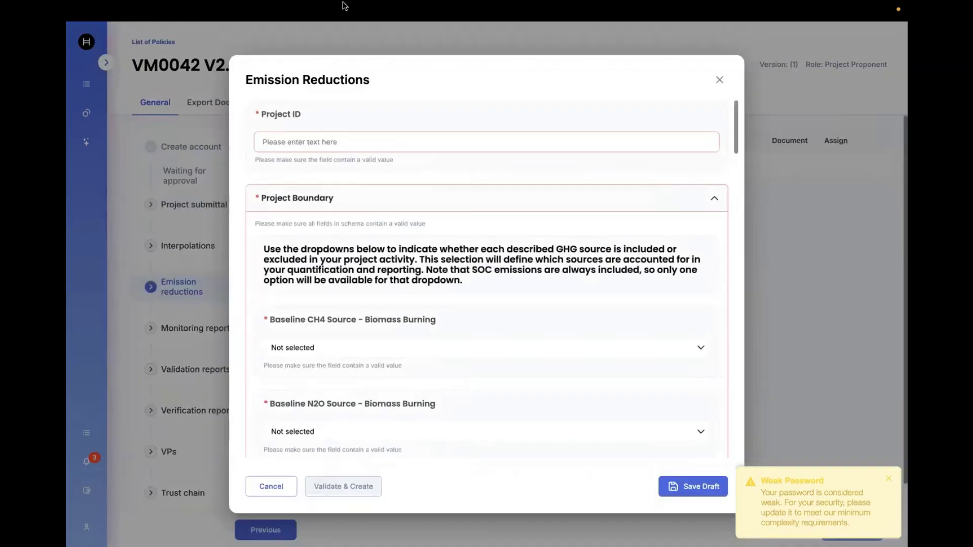
Step: In the GitHub tab, open ERR Data 3_12_25.txt in the VM0042 V2.1 folder and select its whole script
mouse_move(556, 5)
click(556, 34)
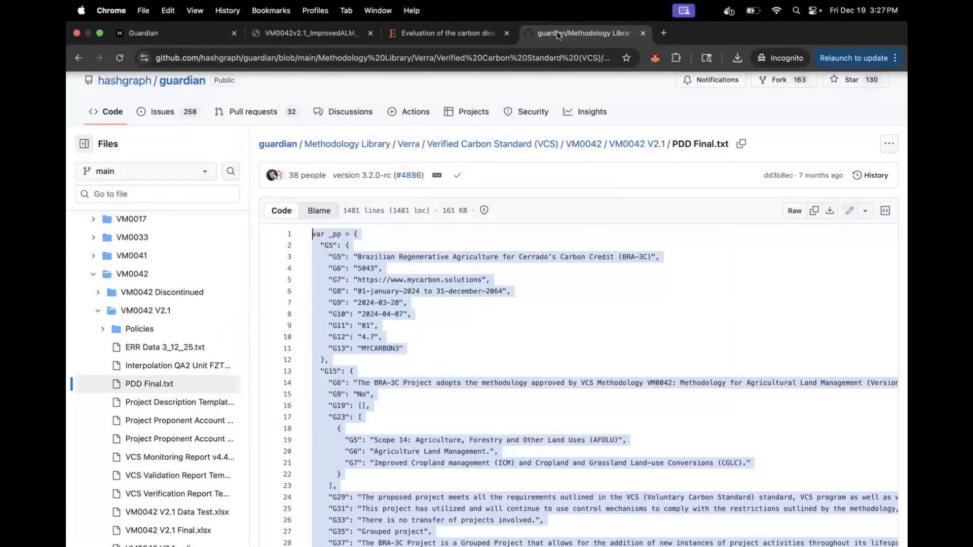
click(631, 147)
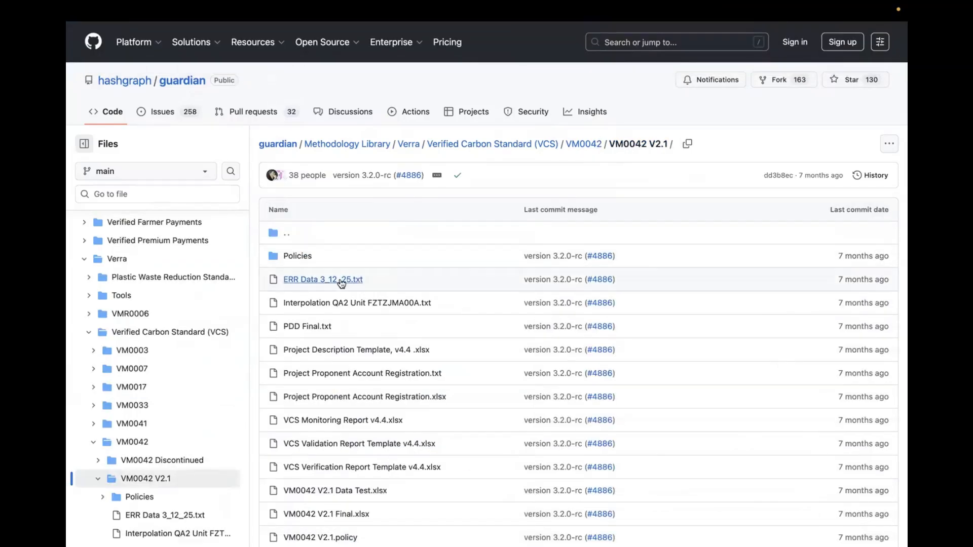
click(352, 280)
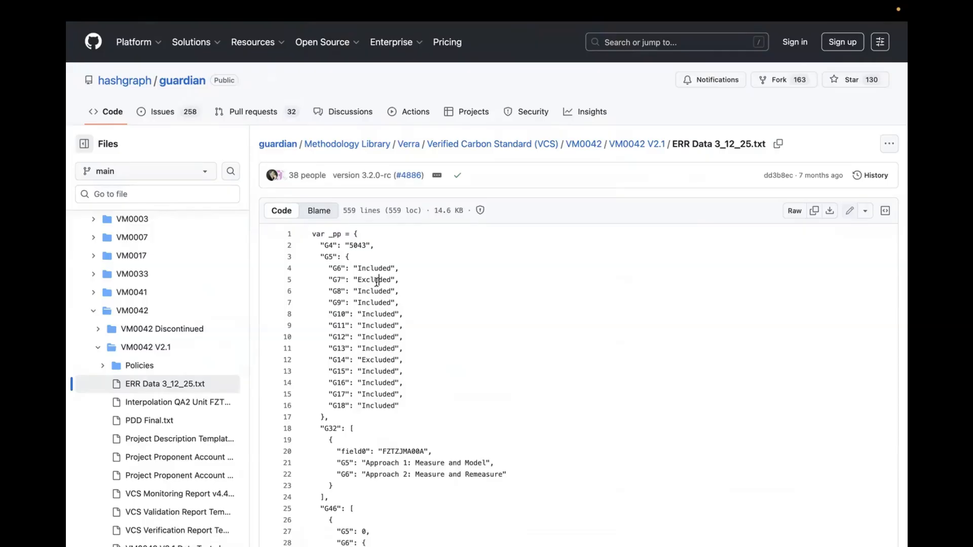
key(ctrl+a)
Step: Run the copied ERR Data script in the Guardian tab's console to prefill the Emission Reductions form, close DevTools, then validate and create it
mouse_move(687, 4)
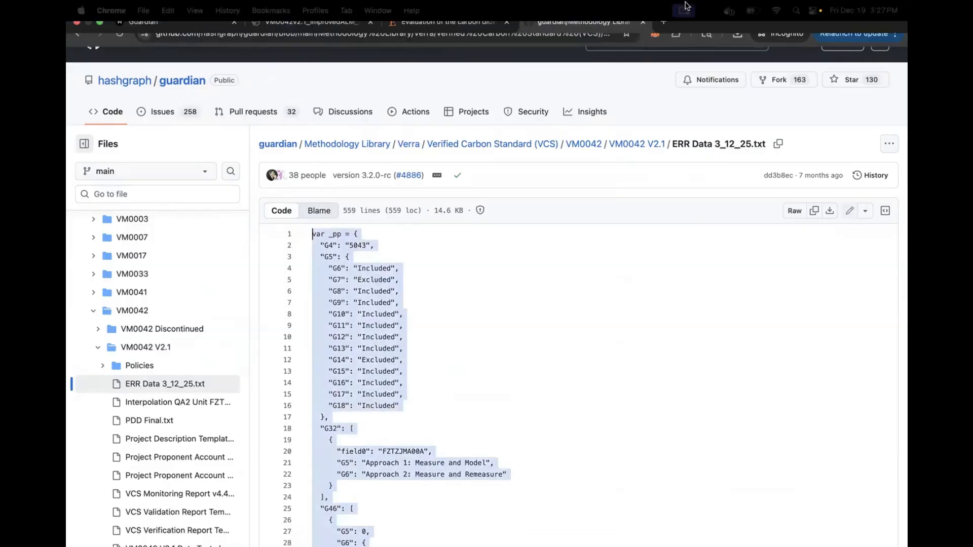
click(196, 38)
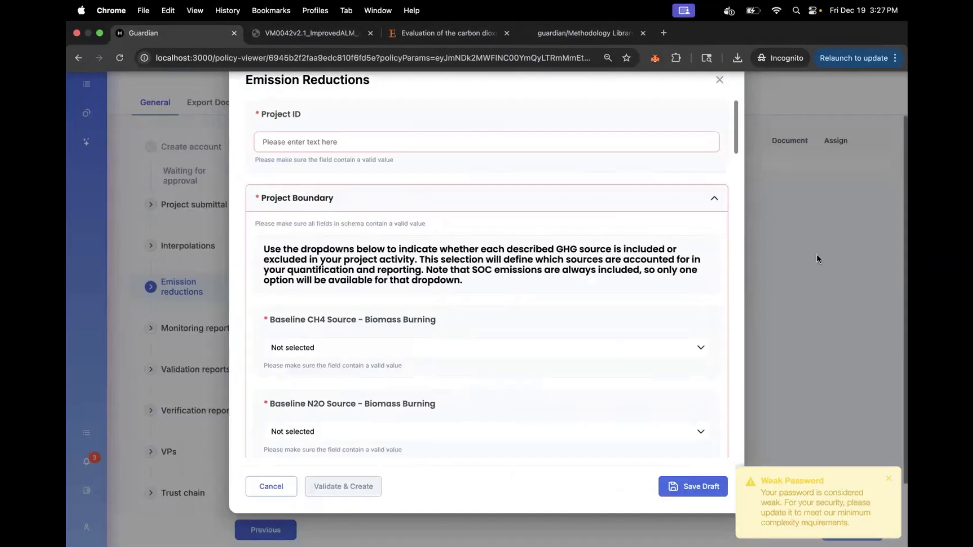
right_click(807, 257)
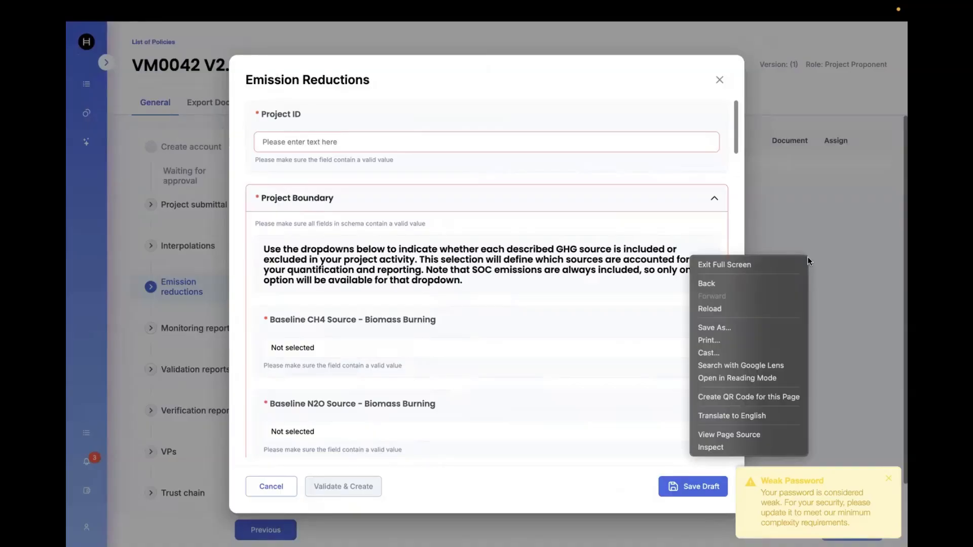
click(739, 448)
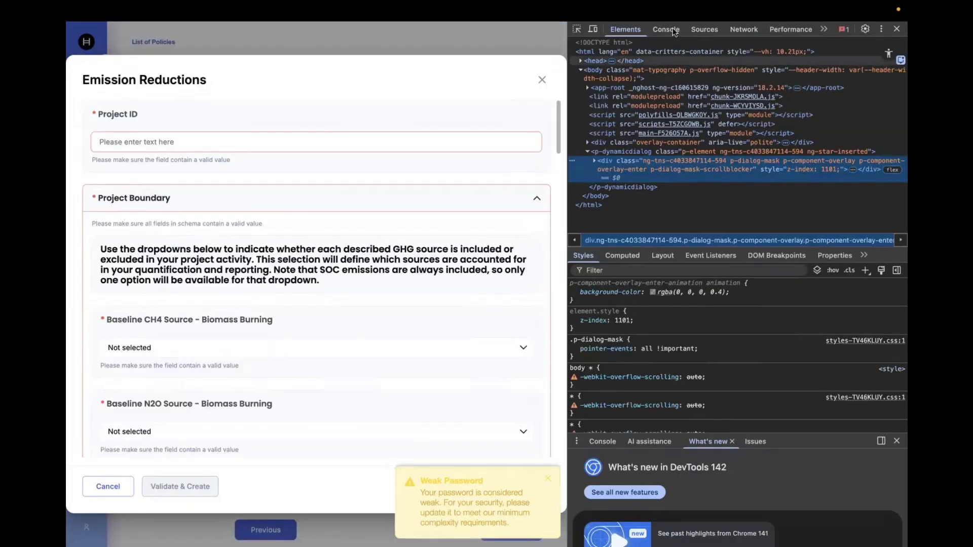
click(666, 29)
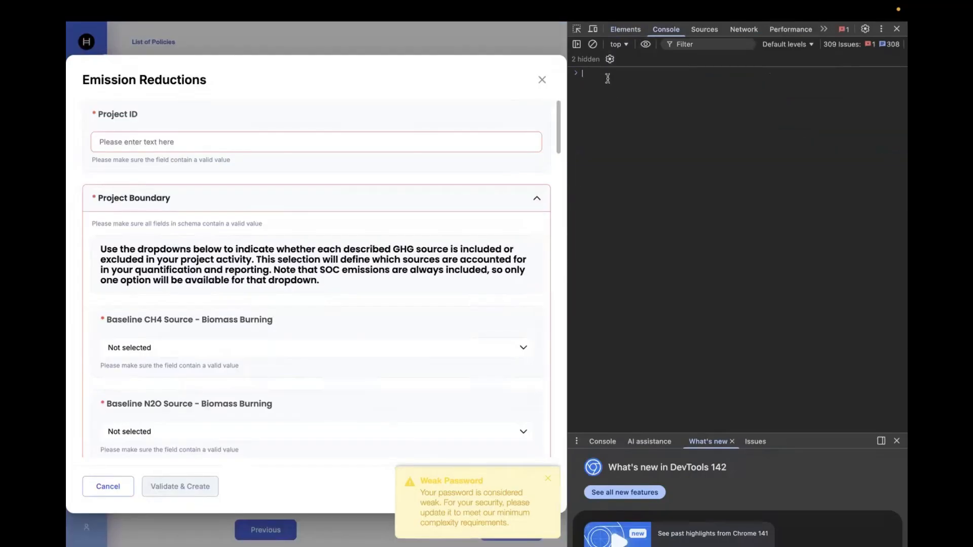
key(super+v)
key(Return)
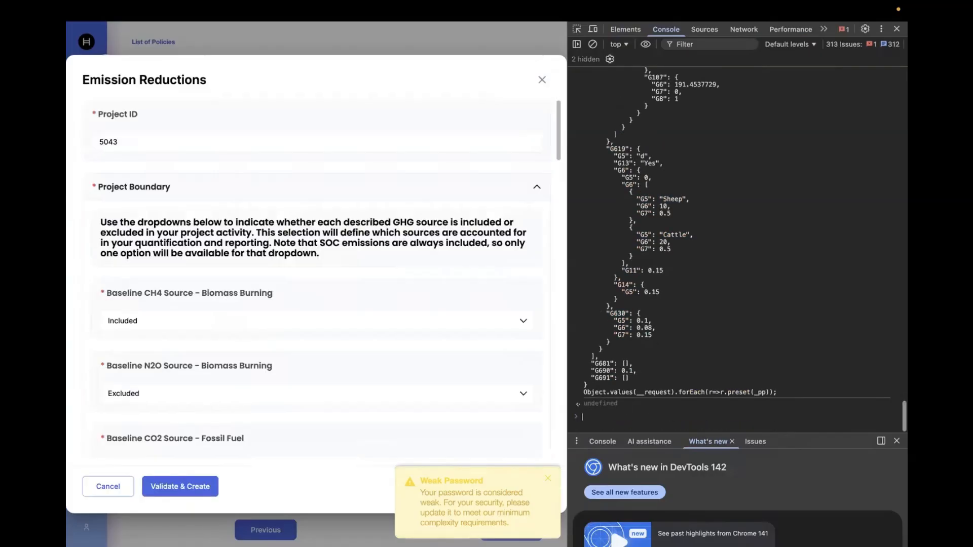
click(548, 479)
click(897, 28)
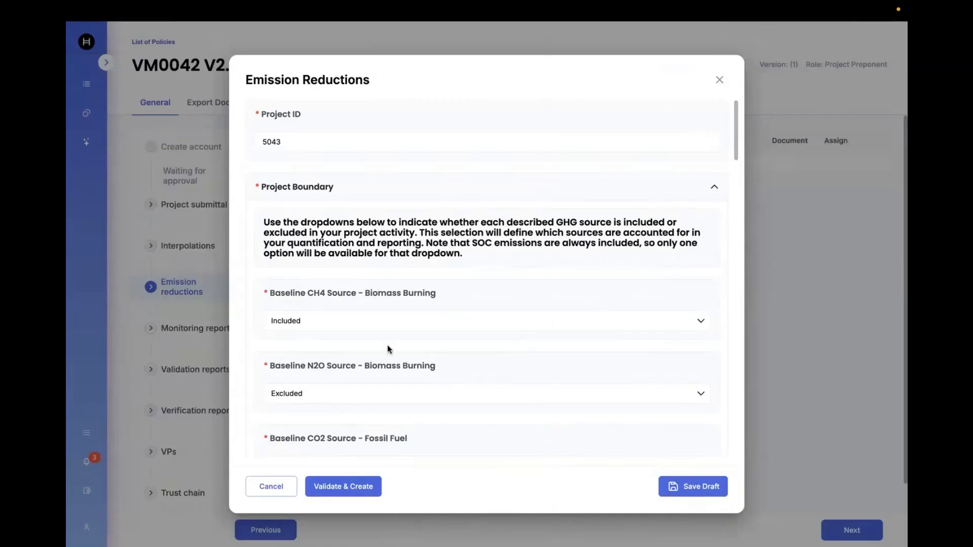
click(357, 490)
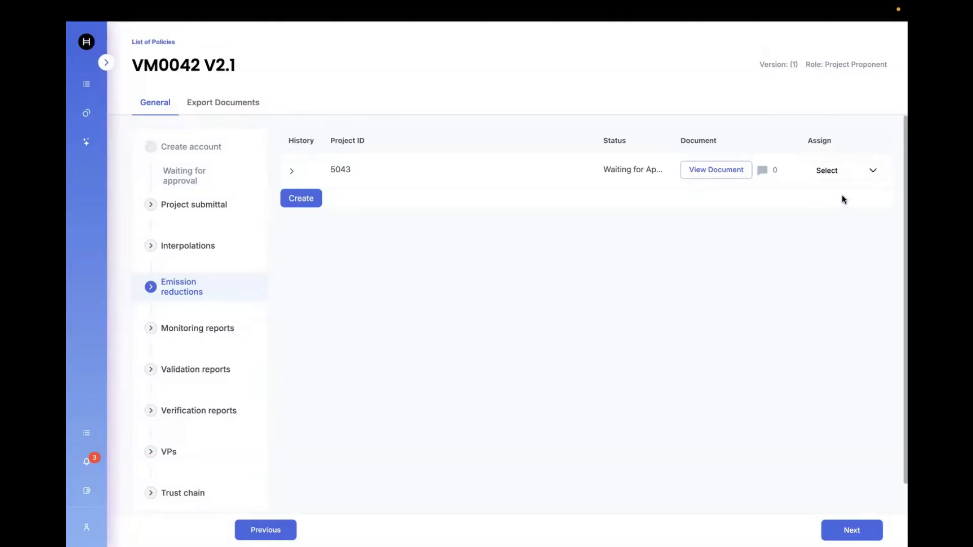
Step: Open the submitted emission reductions document and review its Calculation of Verified Carbon Units section
click(709, 175)
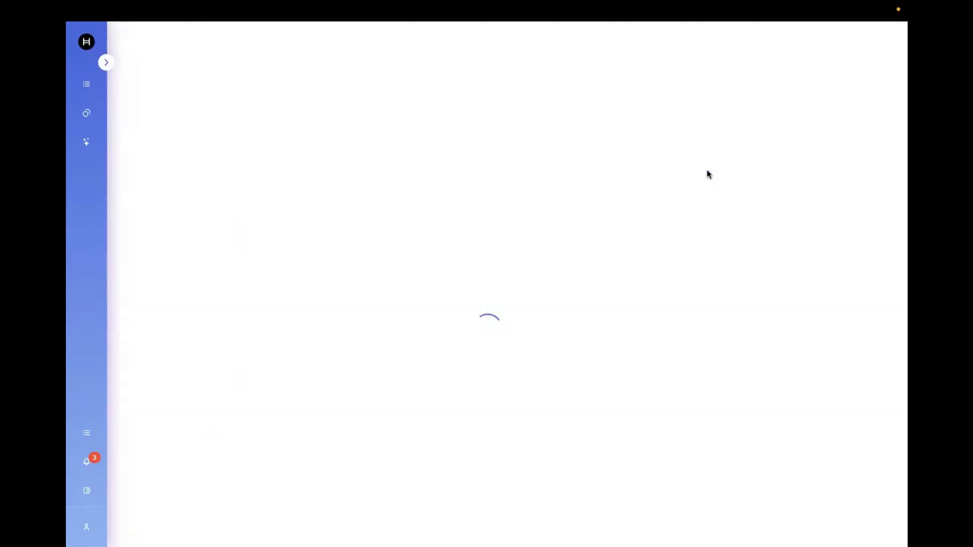
scroll(315, 404, down, 10)
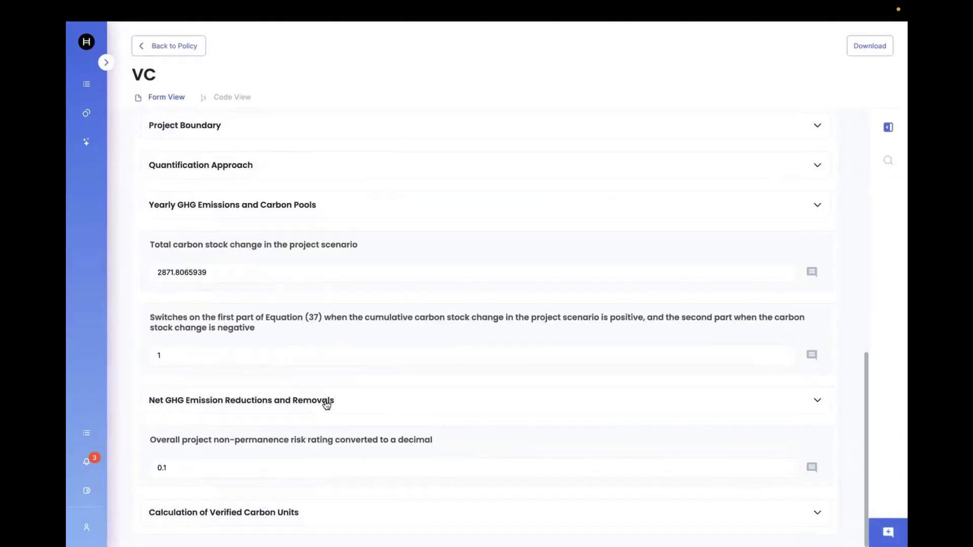
click(818, 512)
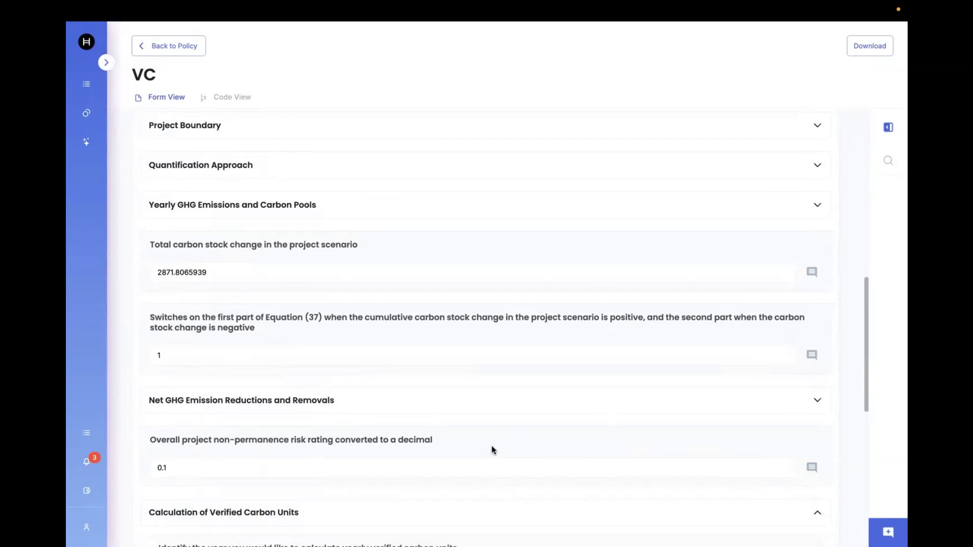
scroll(492, 449, down, 10)
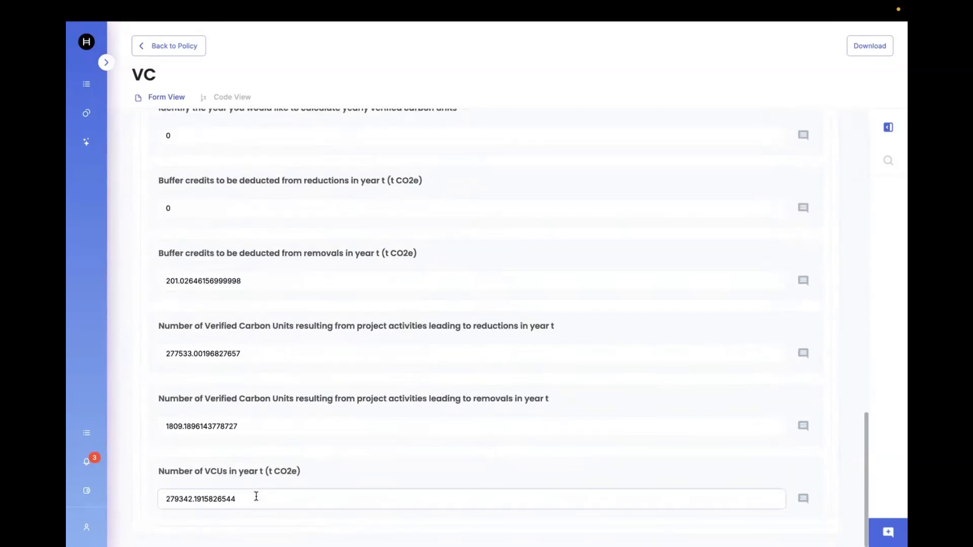
drag(236, 498, 211, 495)
scroll(281, 395, up, 4)
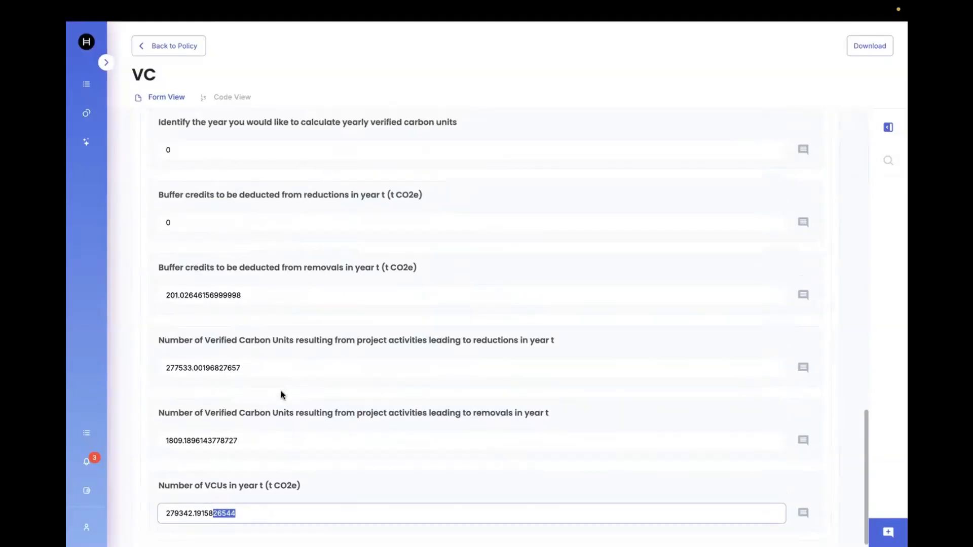
scroll(281, 394, up, 5)
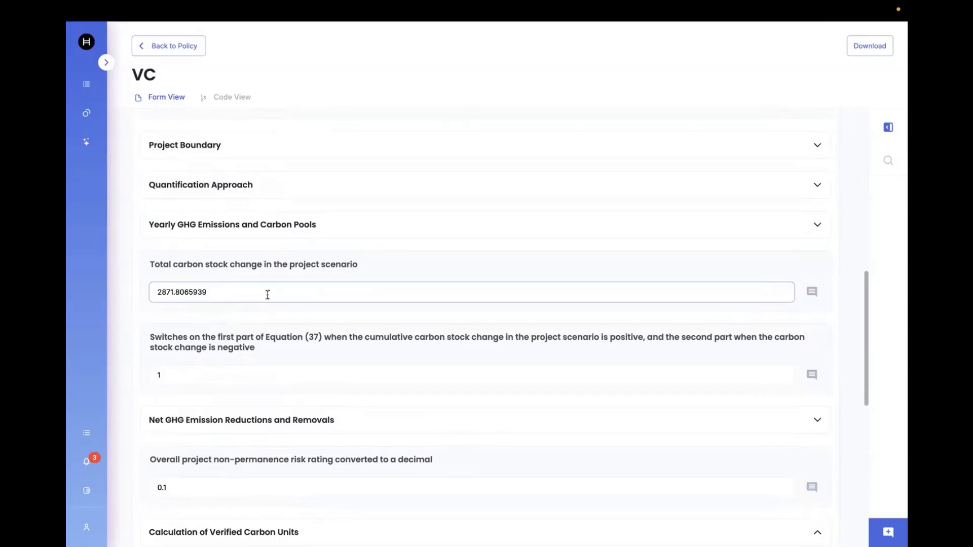
scroll(482, 275, up, 2)
Step: Review the document's quantification approaches and the Approach 3 default-factor emission reduction values
click(814, 255)
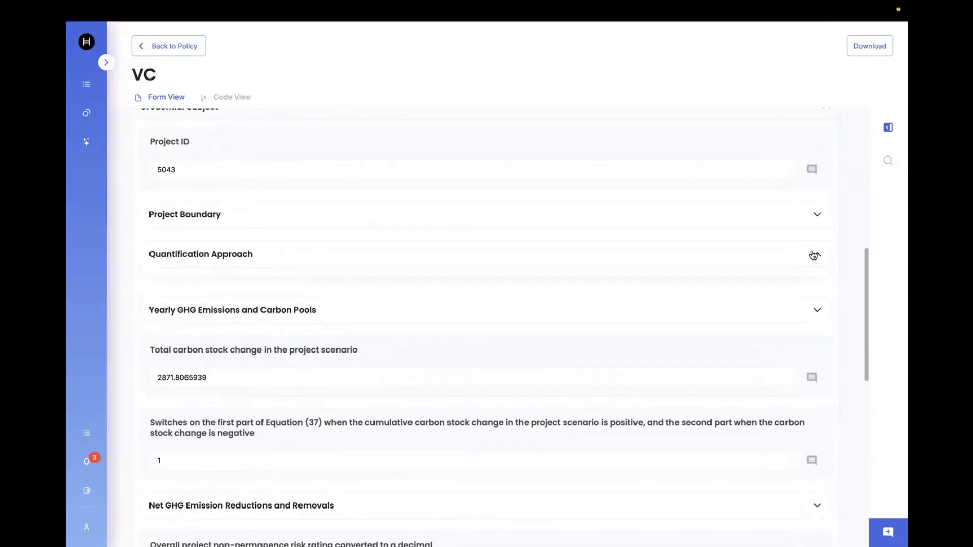
scroll(677, 382, down, 4)
scroll(678, 383, down, 3)
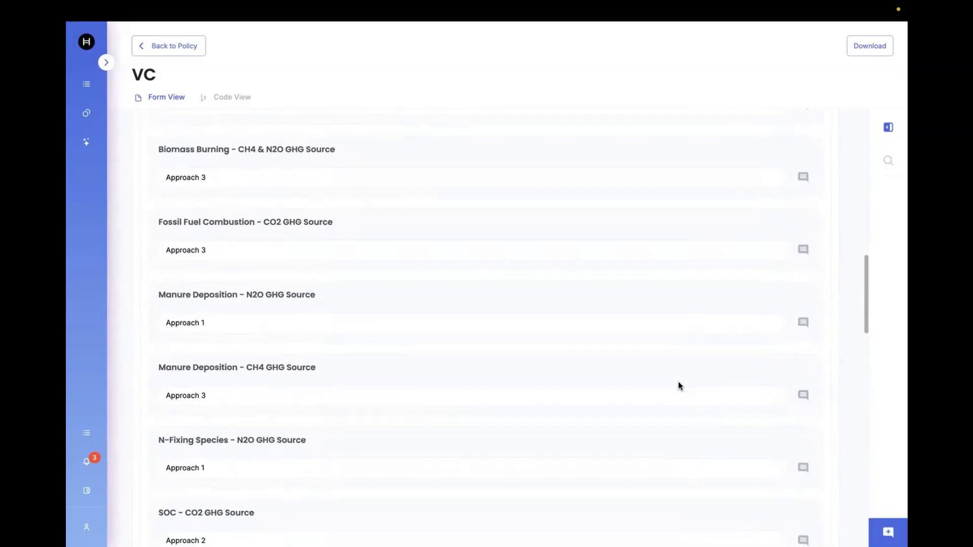
scroll(679, 384, down, 2)
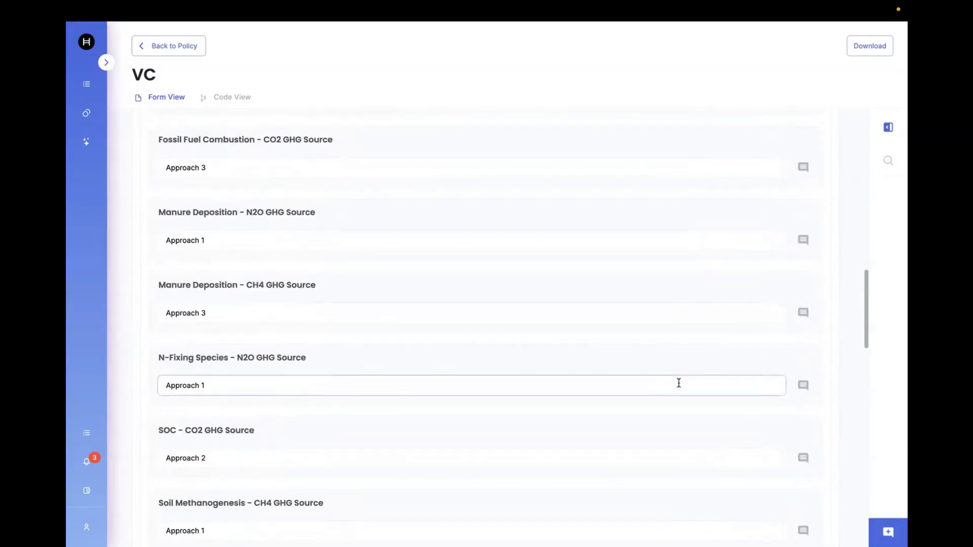
scroll(678, 384, up, 2)
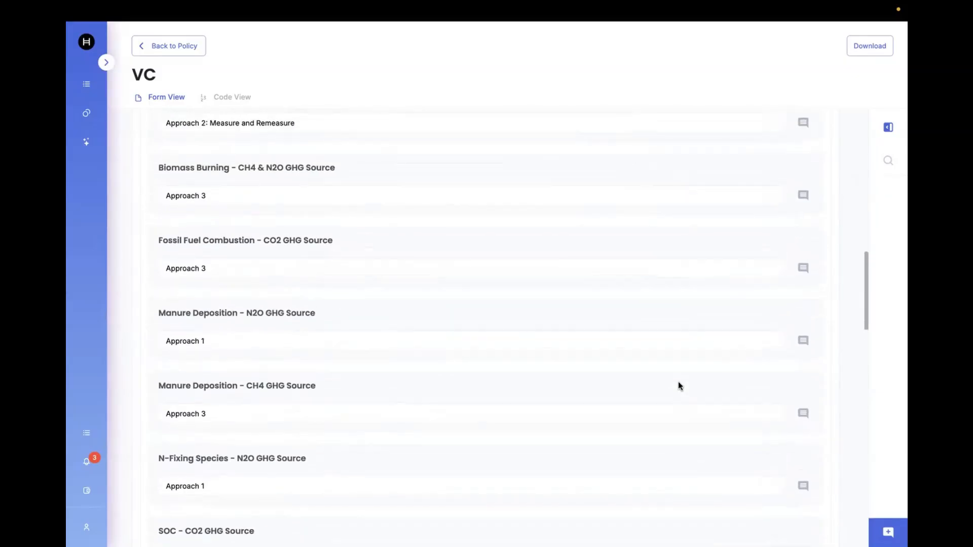
scroll(344, 462, down, 9)
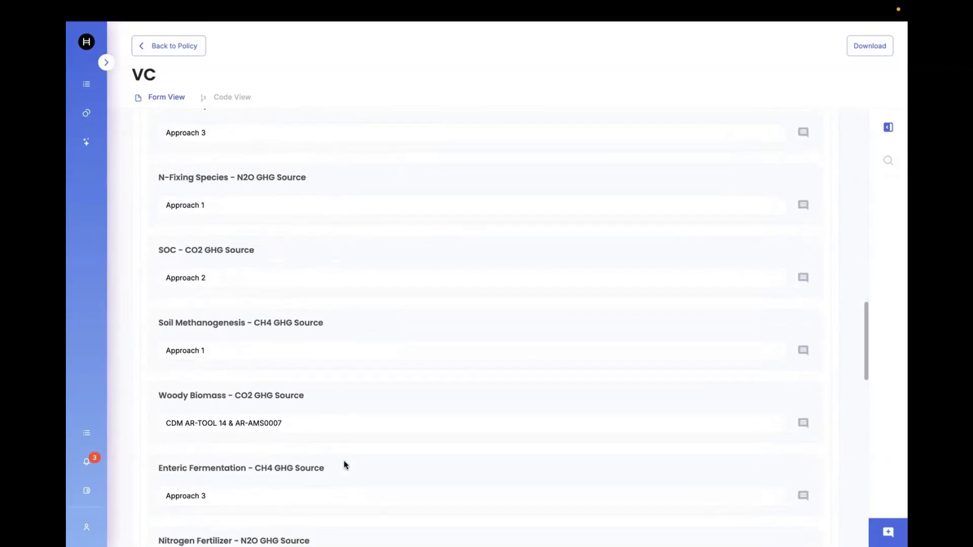
scroll(345, 461, down, 1)
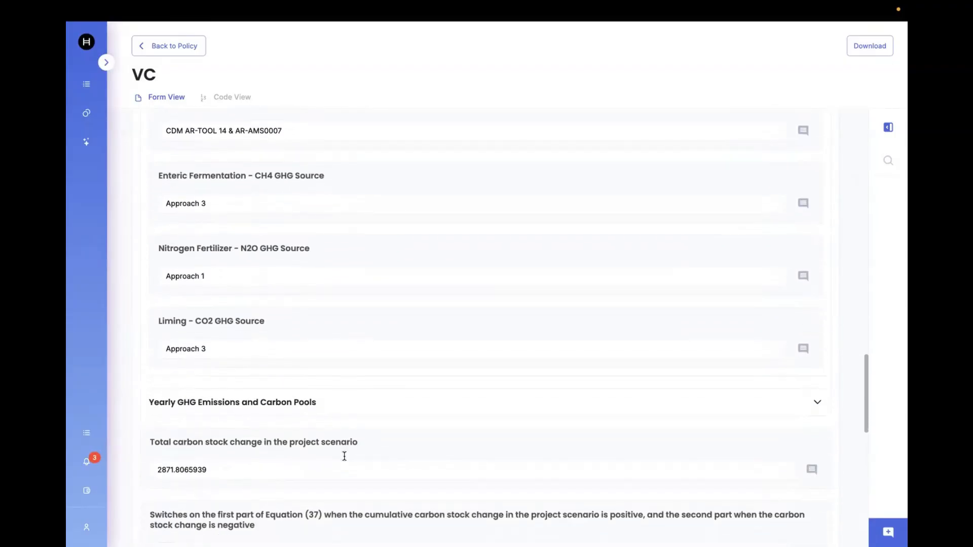
click(584, 400)
scroll(471, 451, down, 2)
scroll(471, 451, down, 4)
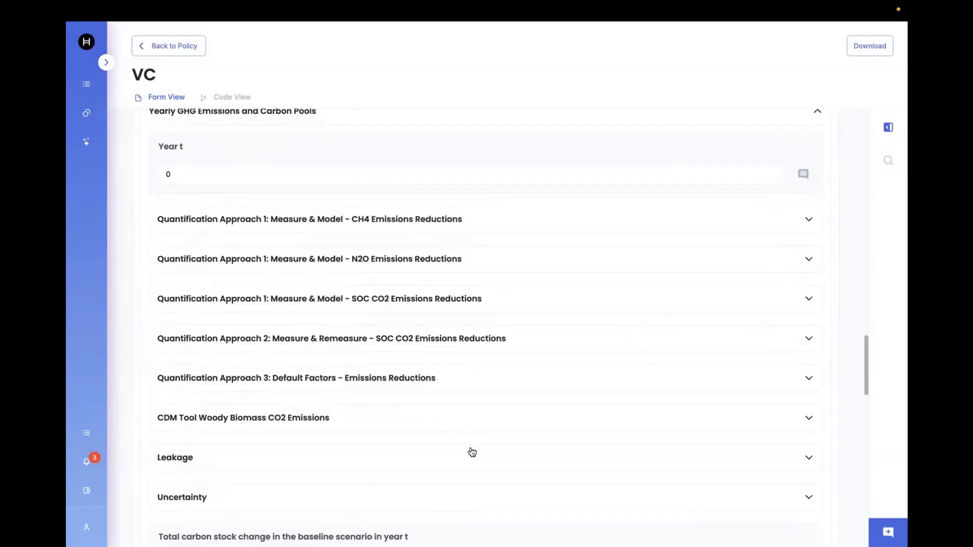
click(475, 347)
click(420, 452)
scroll(419, 452, down, 1)
scroll(422, 446, down, 1)
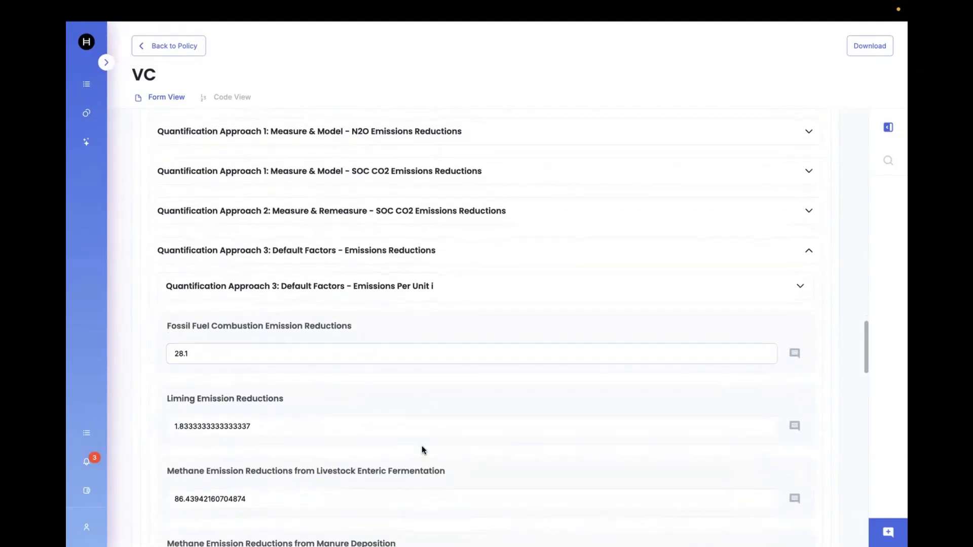
scroll(459, 396, down, 1)
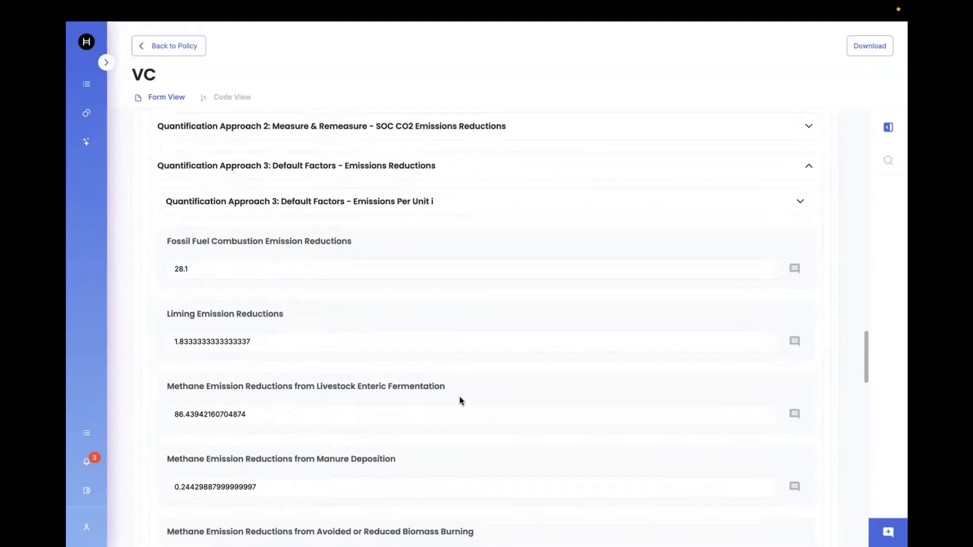
scroll(459, 396, down, 1)
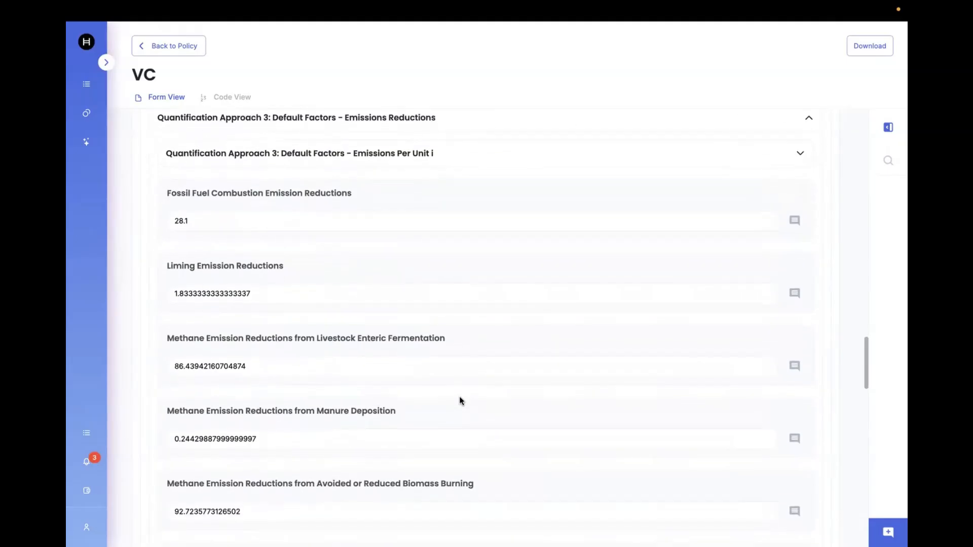
click(267, 292)
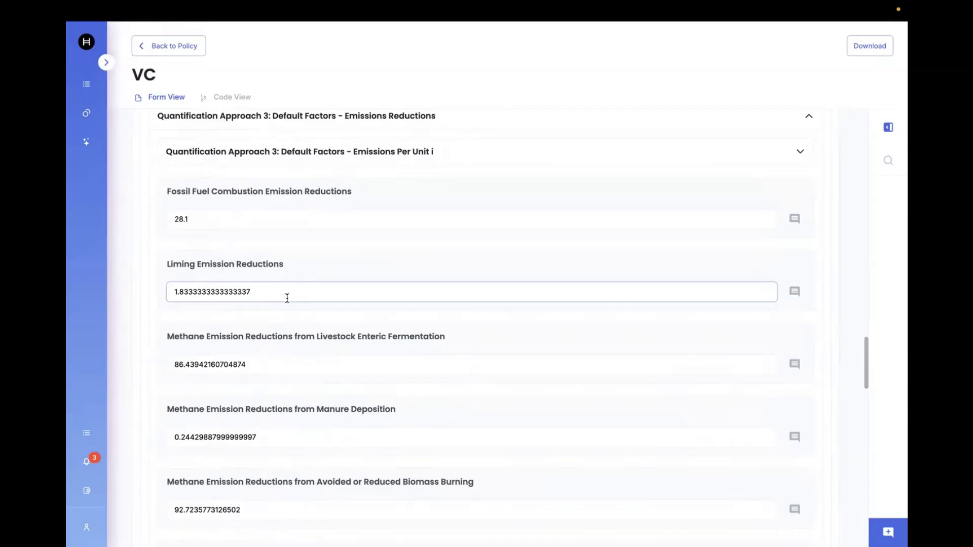
scroll(623, 203, down, 5)
scroll(622, 203, down, 2)
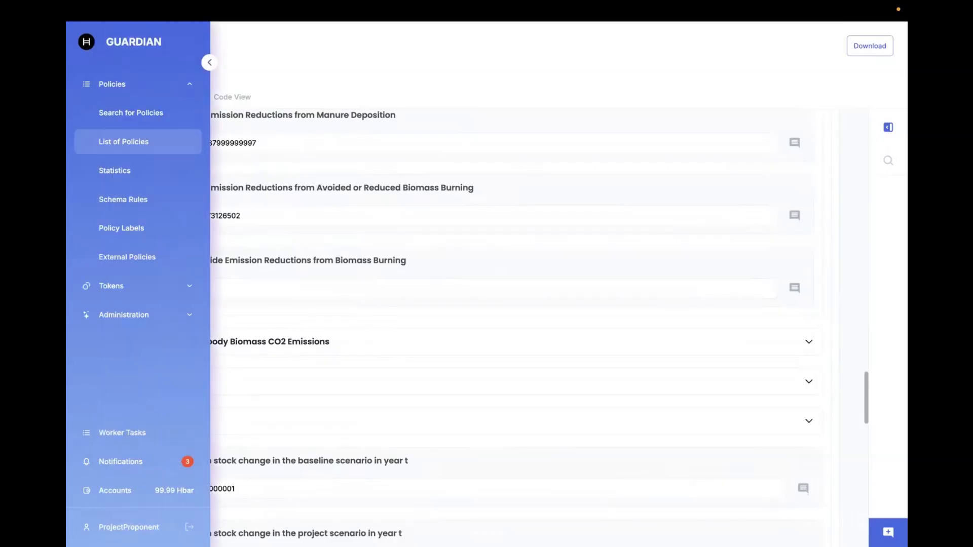
Step: Log out, sign in as the Standard Registry demo user, and open Manage Policies
click(188, 526)
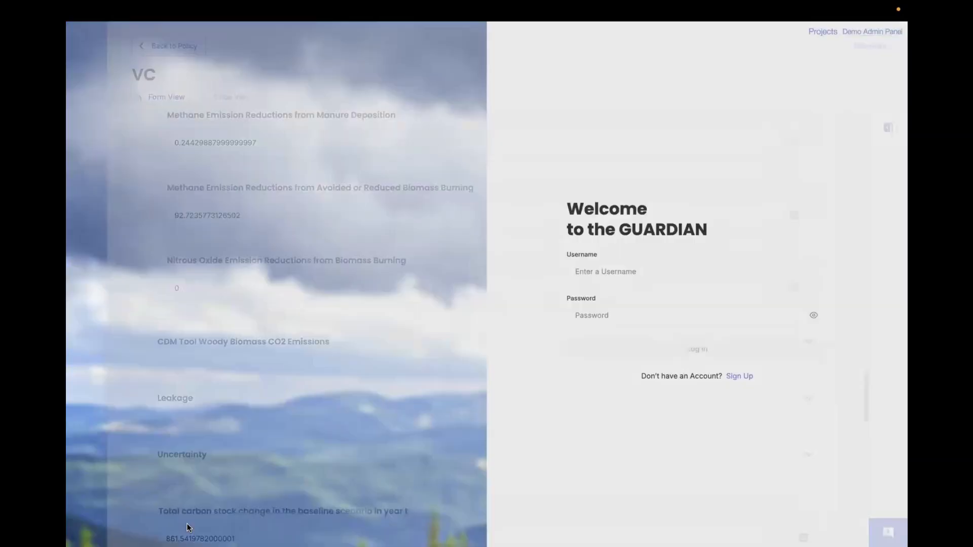
click(880, 33)
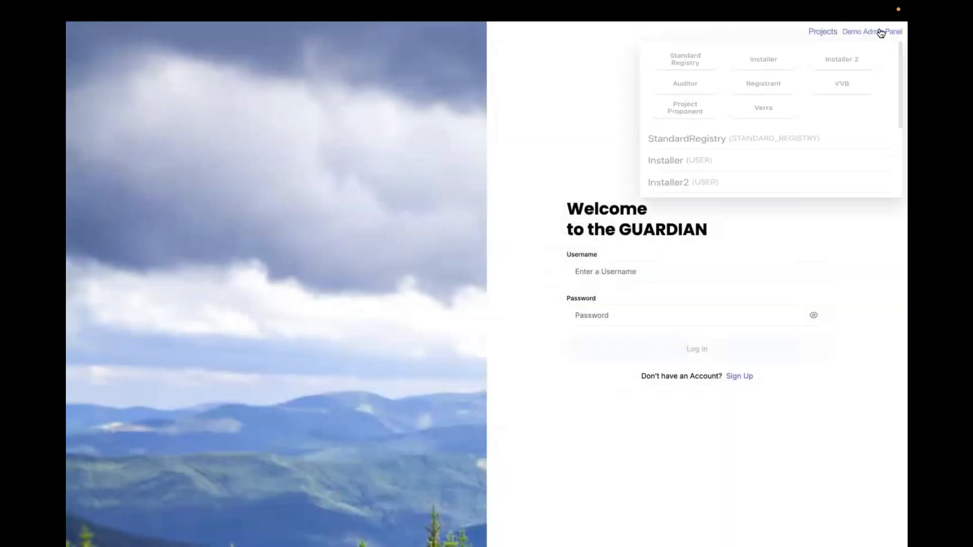
click(694, 67)
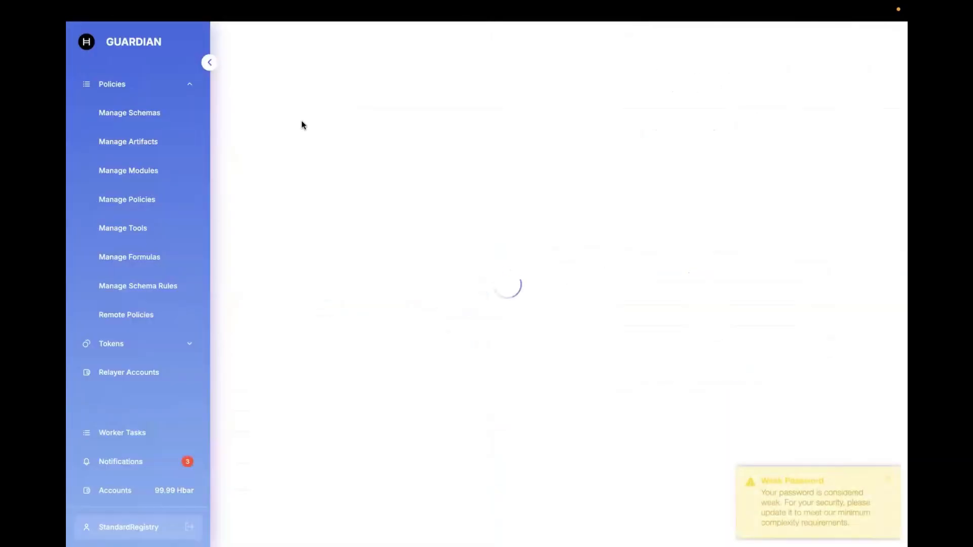
click(136, 200)
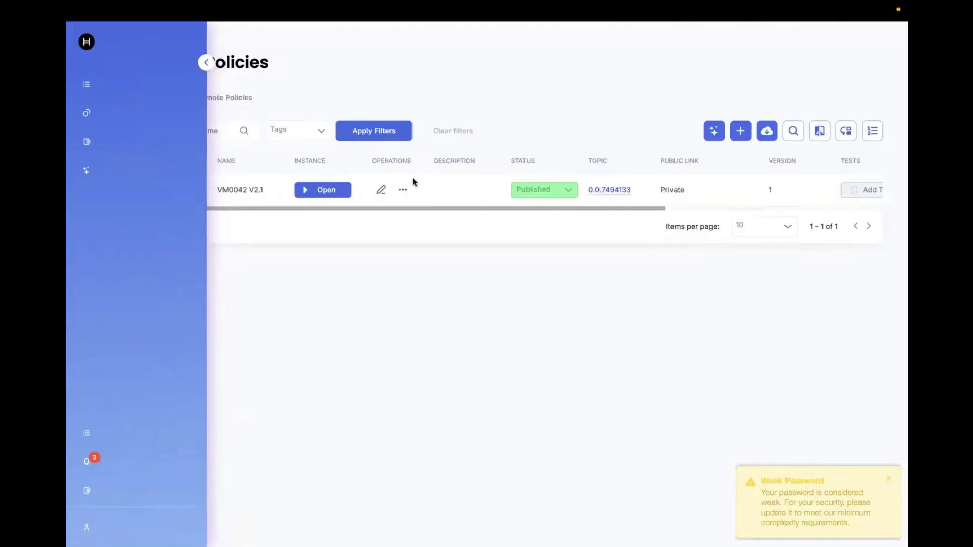
Step: Export the VM0042 V2.1 policy and copy its message identifier
click(404, 190)
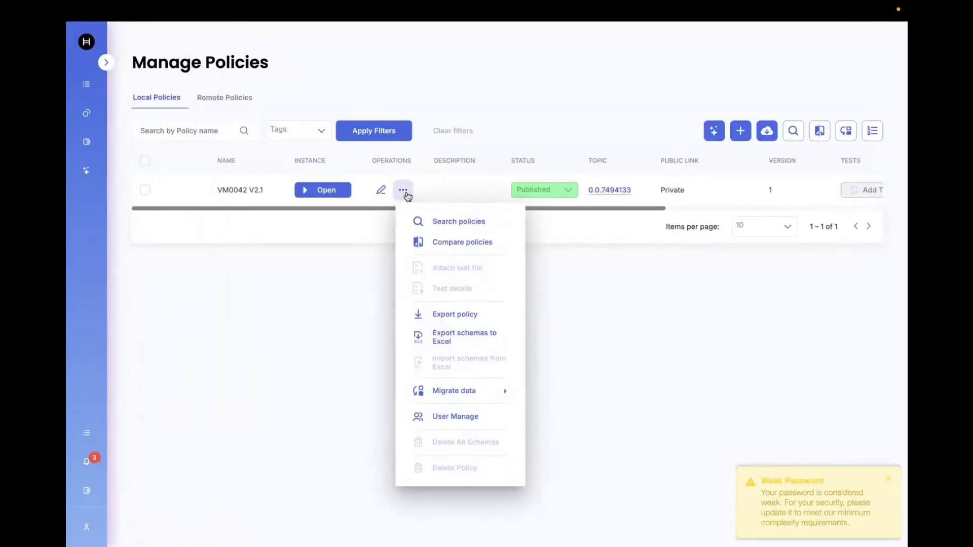
click(461, 315)
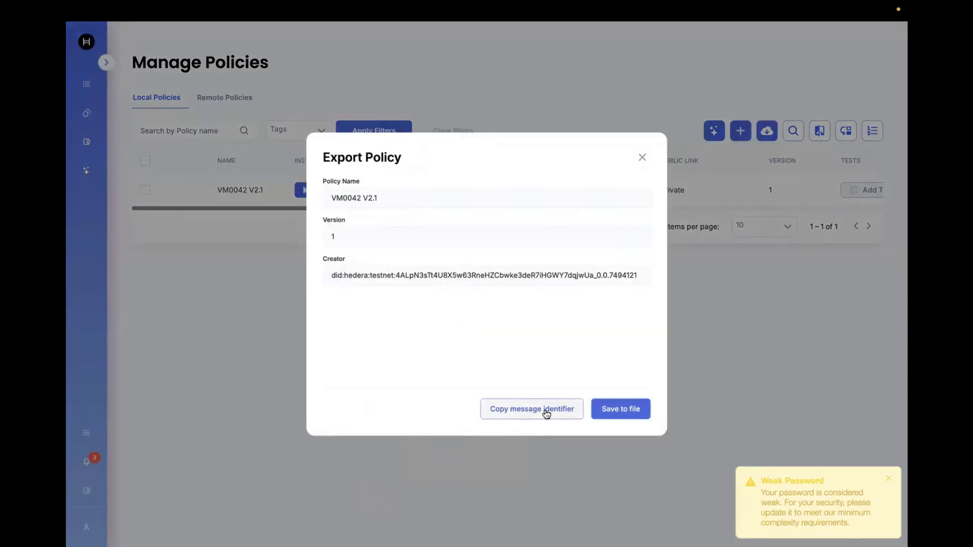
click(641, 158)
Step: Import the policy from IPFS with the copied message timestamp as a new policy, including its existing records
click(768, 130)
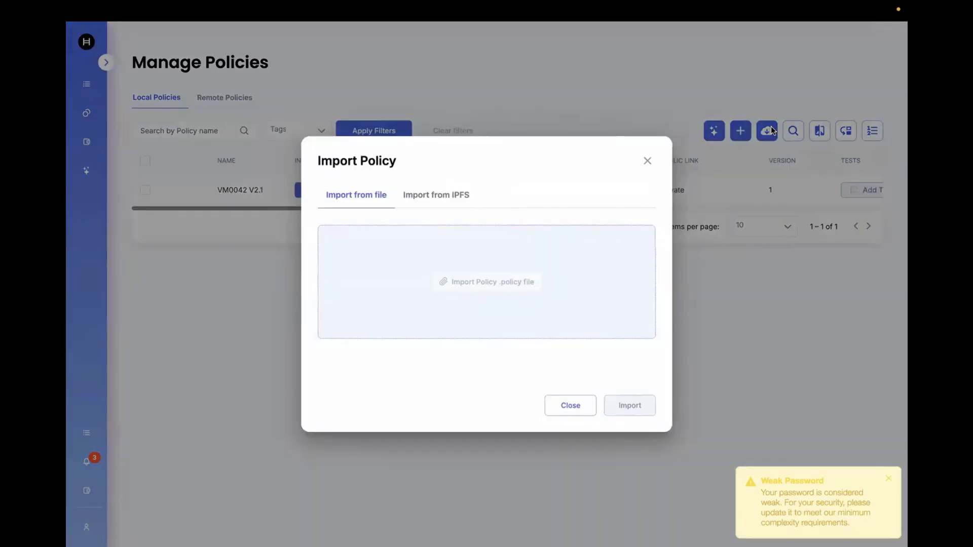
click(455, 199)
click(422, 244)
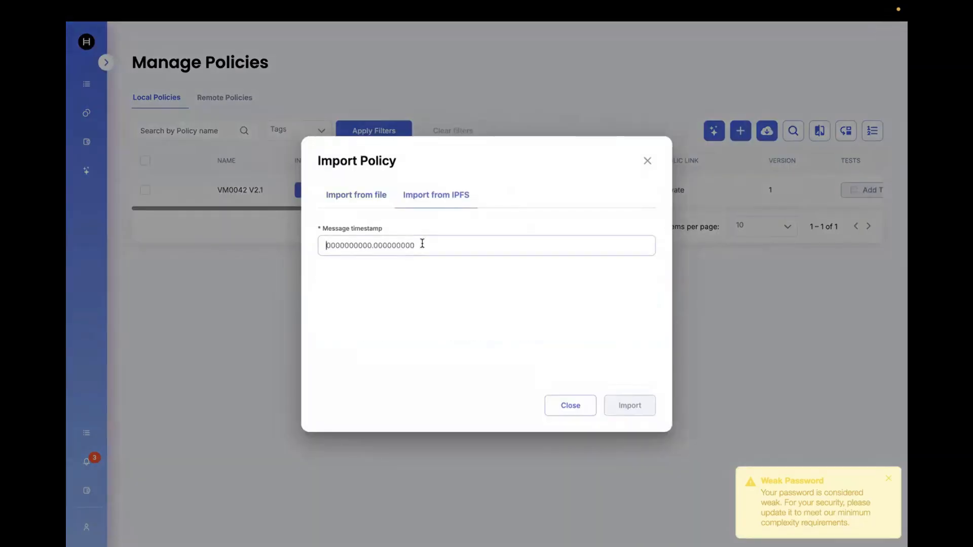
text(1766175710.031858600)
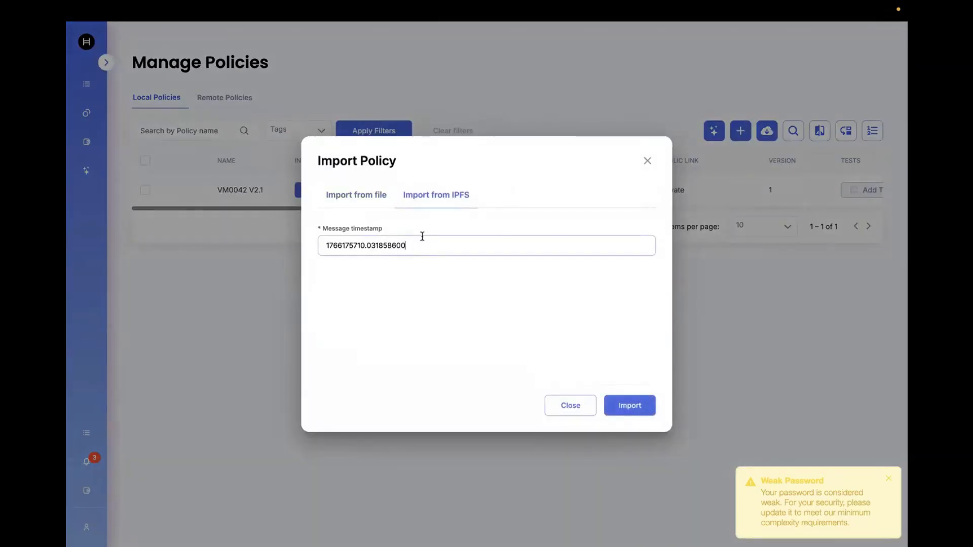
click(630, 409)
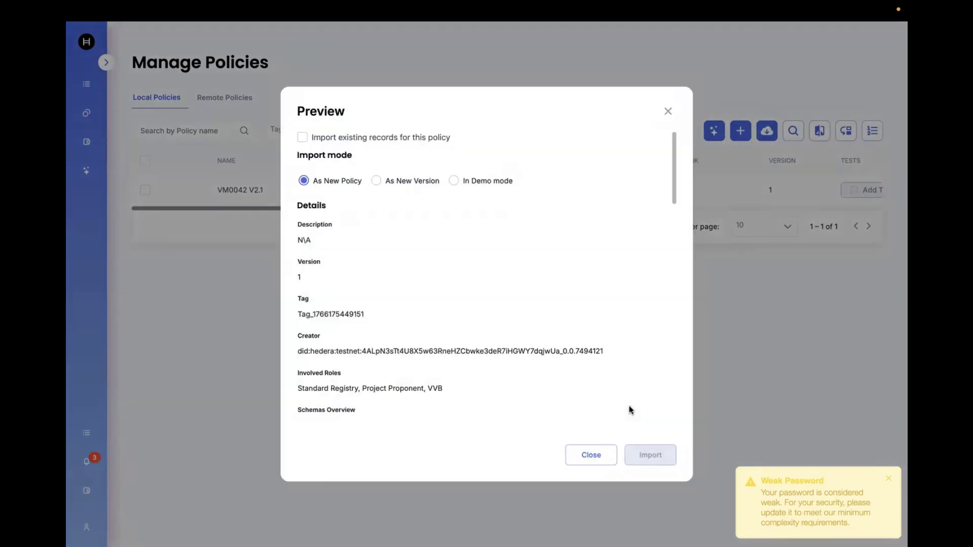
click(303, 138)
scroll(511, 348, down, 8)
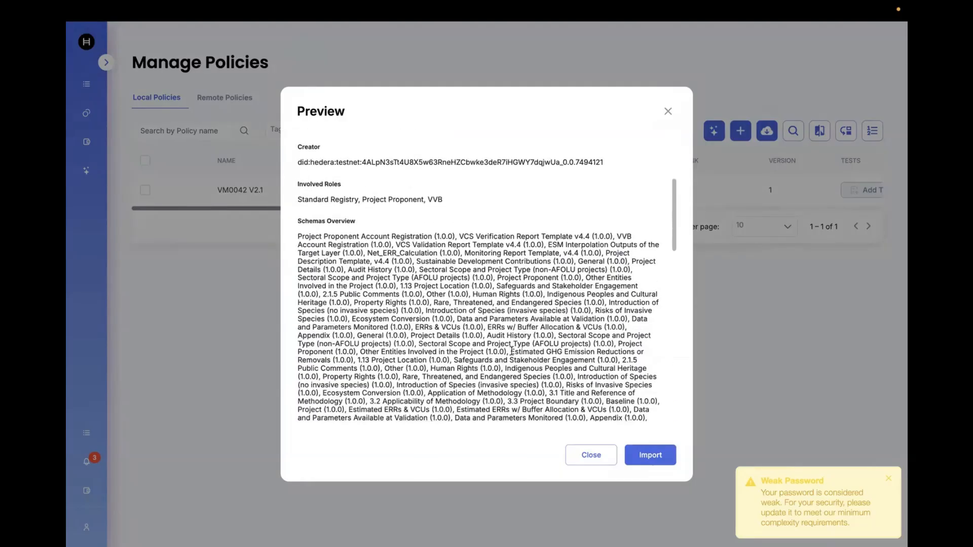
click(659, 454)
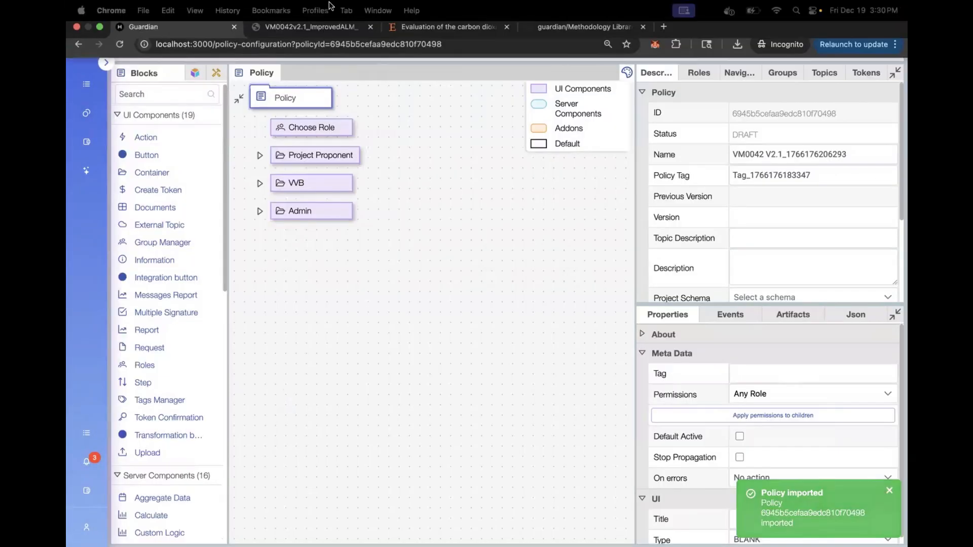
mouse_move(398, 5)
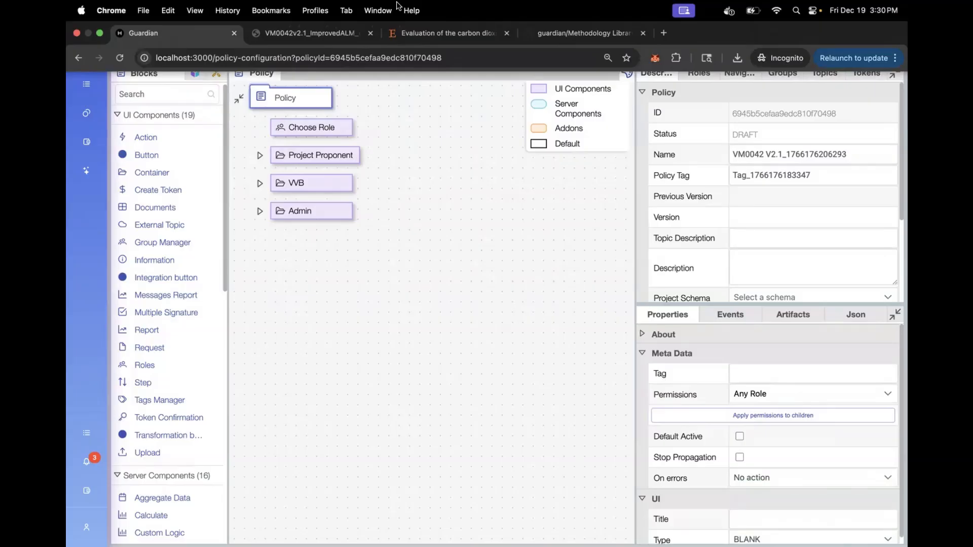
click(450, 32)
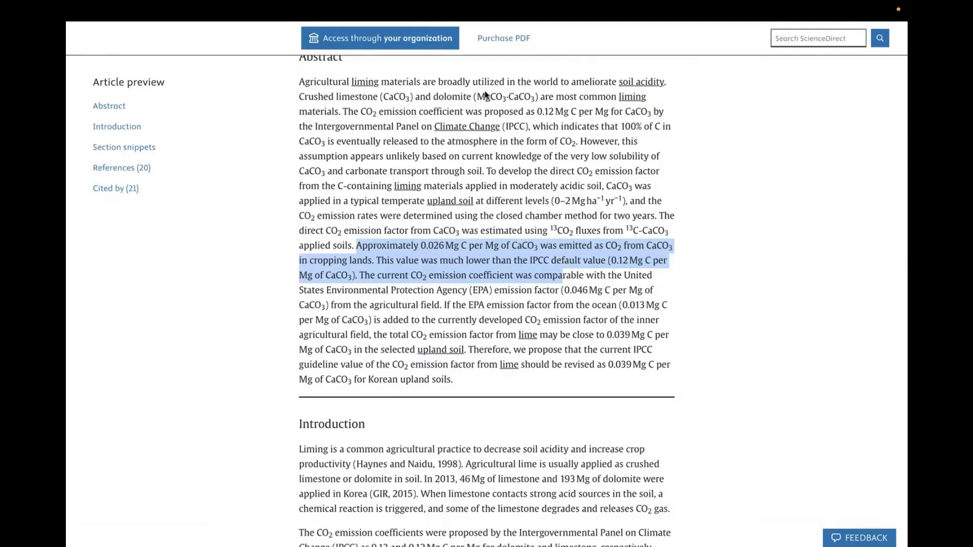
mouse_move(466, 6)
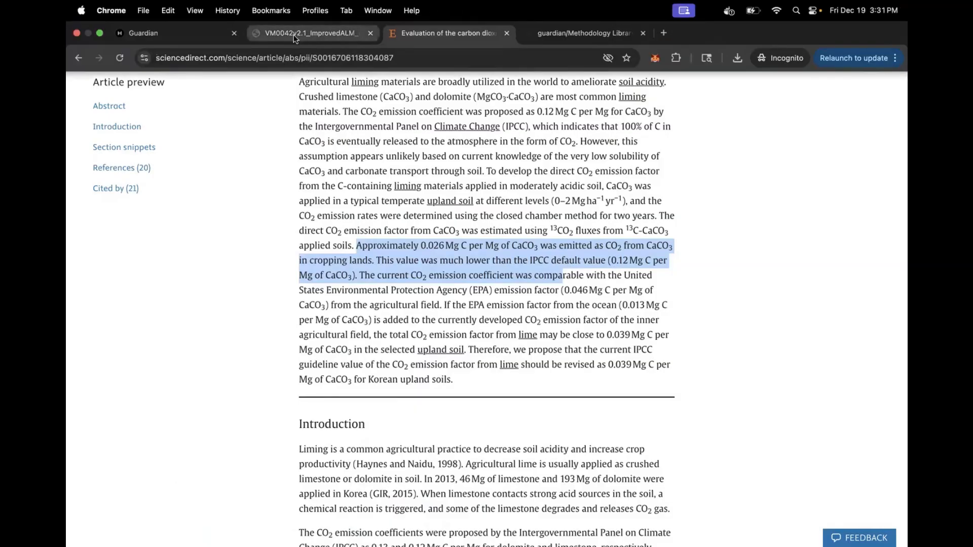
click(176, 35)
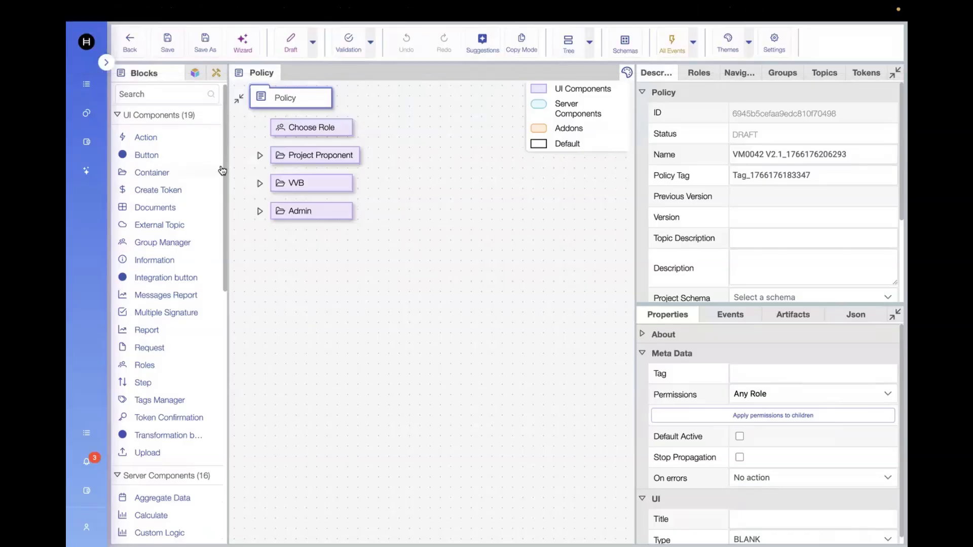
Step: Expand the Project Proponent, pp_steps and pp_main blocks in the imported policy's tree
click(260, 155)
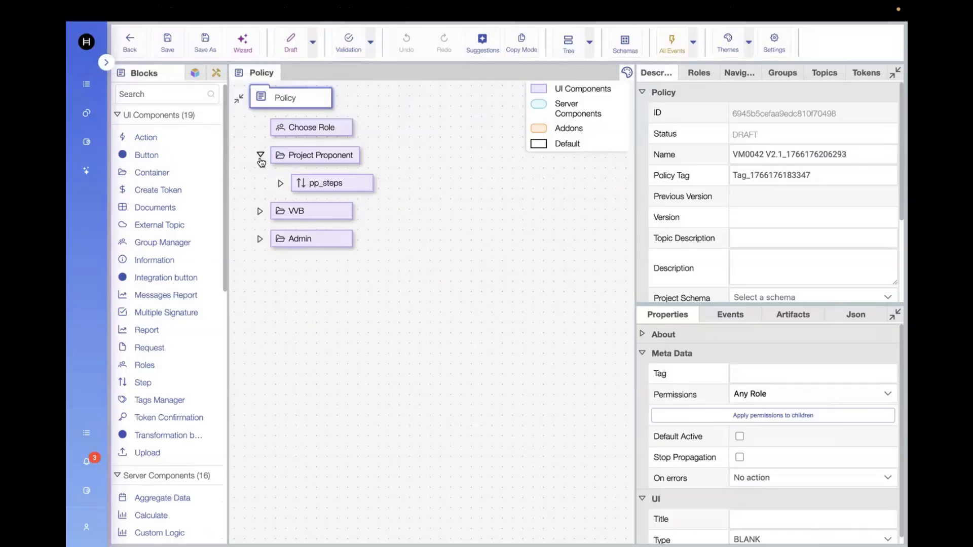
click(280, 183)
click(301, 323)
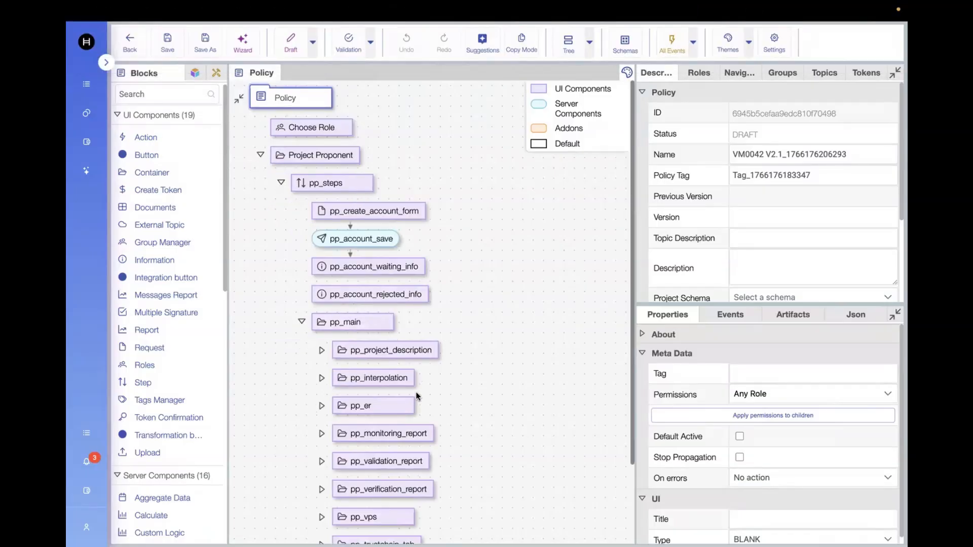
Step: Expand the pp_er block under pp_main in the policy tree
scroll(417, 395, down, 2)
scroll(418, 397, down, 1)
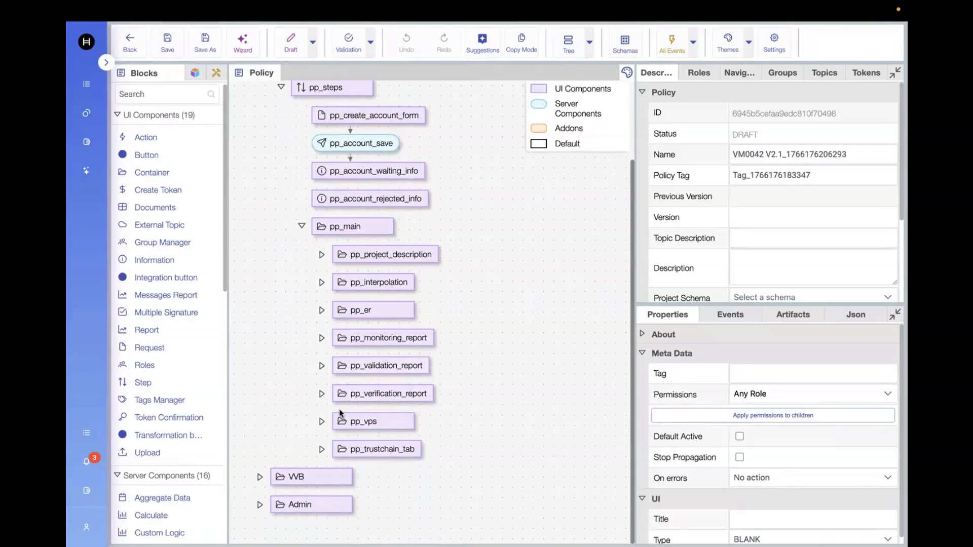
click(321, 310)
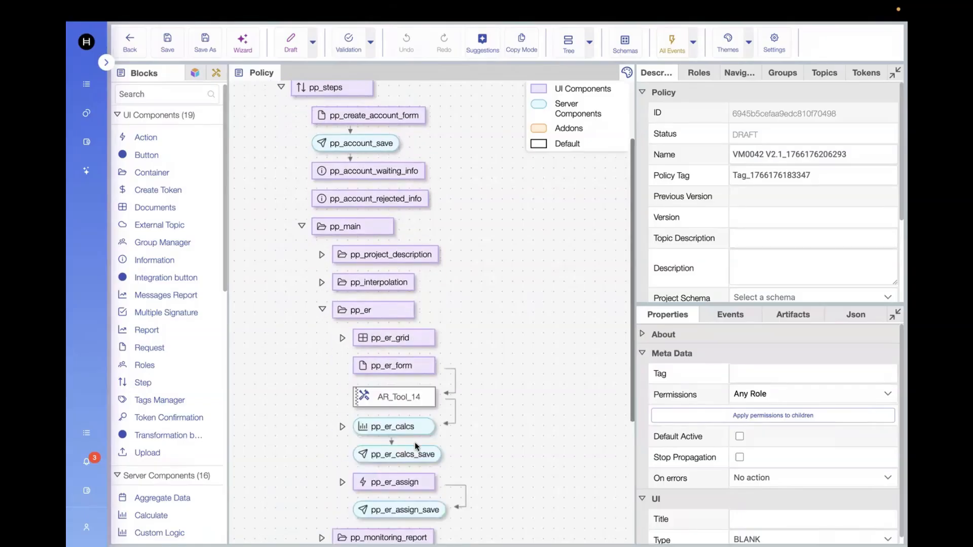
Step: Open the pp_er_calcs block's expression, edit the unit_baseline_liming.G6 value in the code, and save the code and the policy
scroll(417, 447, down, 2)
click(410, 379)
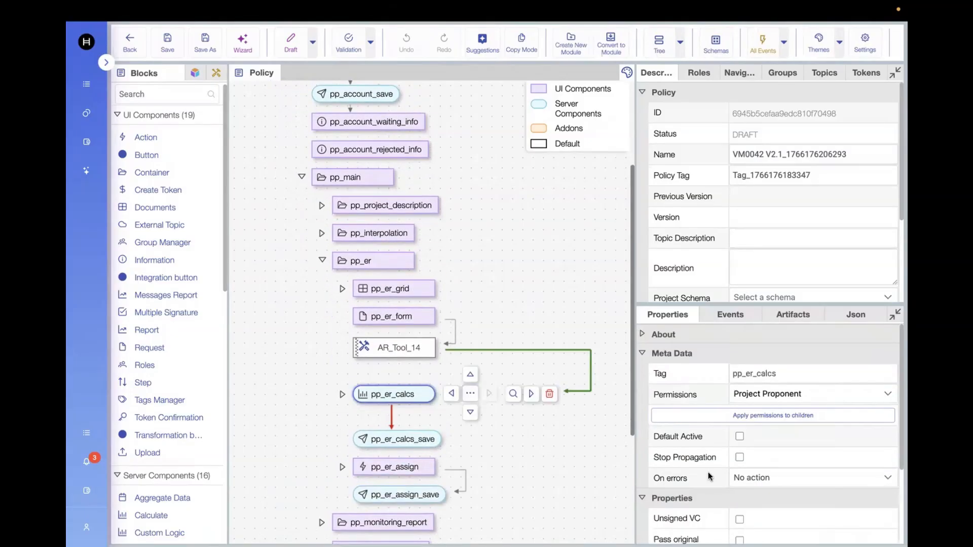
scroll(708, 472, down, 3)
click(786, 535)
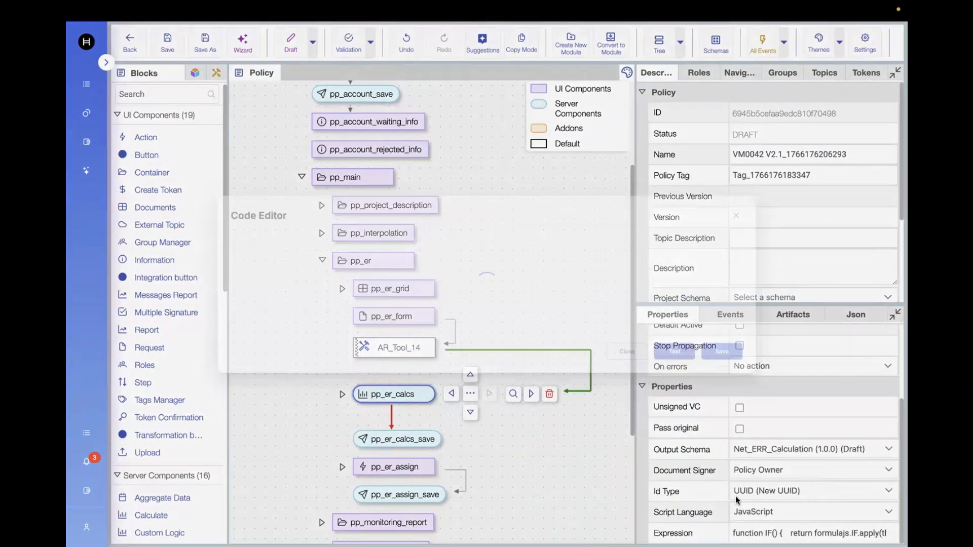
scroll(588, 360, down, 20)
scroll(588, 358, down, 20)
scroll(589, 358, down, 5)
scroll(588, 357, down, 1)
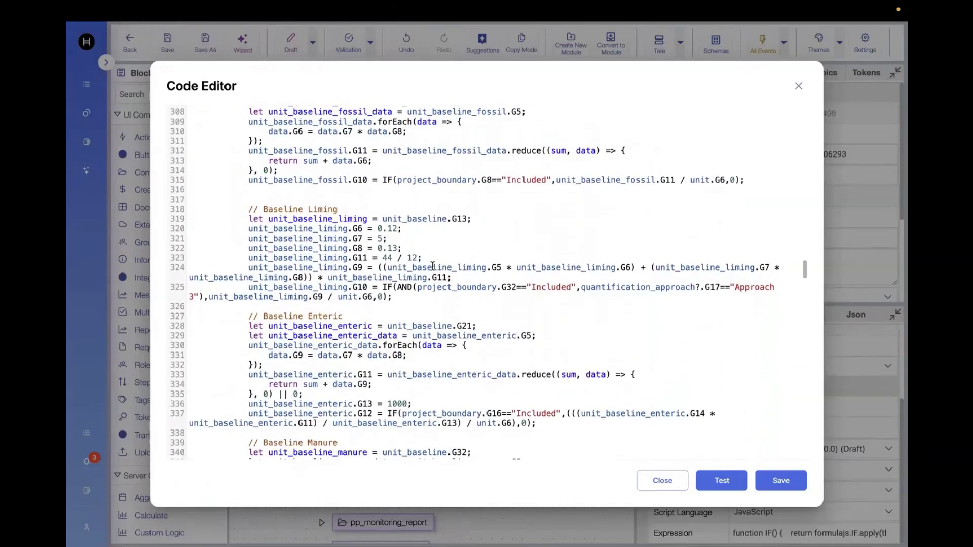
click(400, 229)
key(BackSpace)
key(BackSpace)
text(0)
click(781, 486)
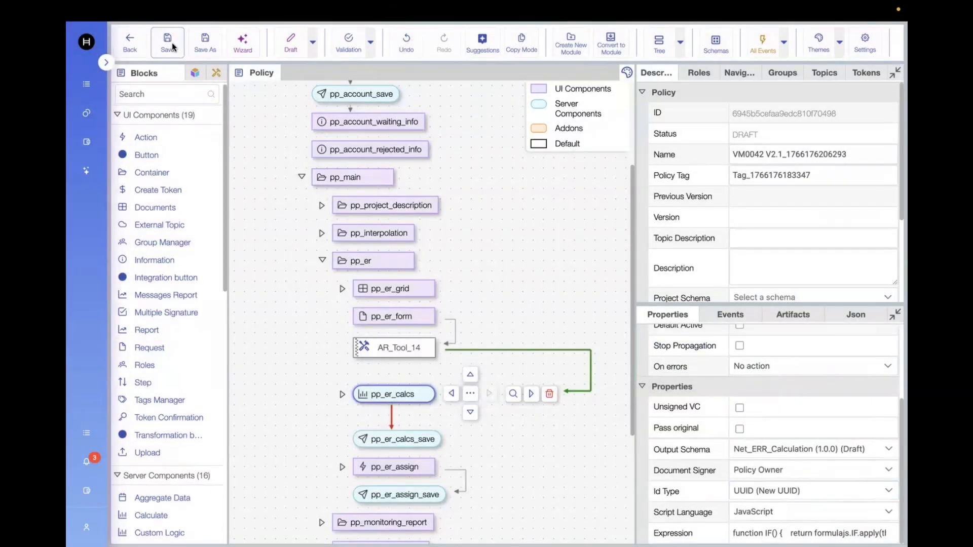
click(172, 42)
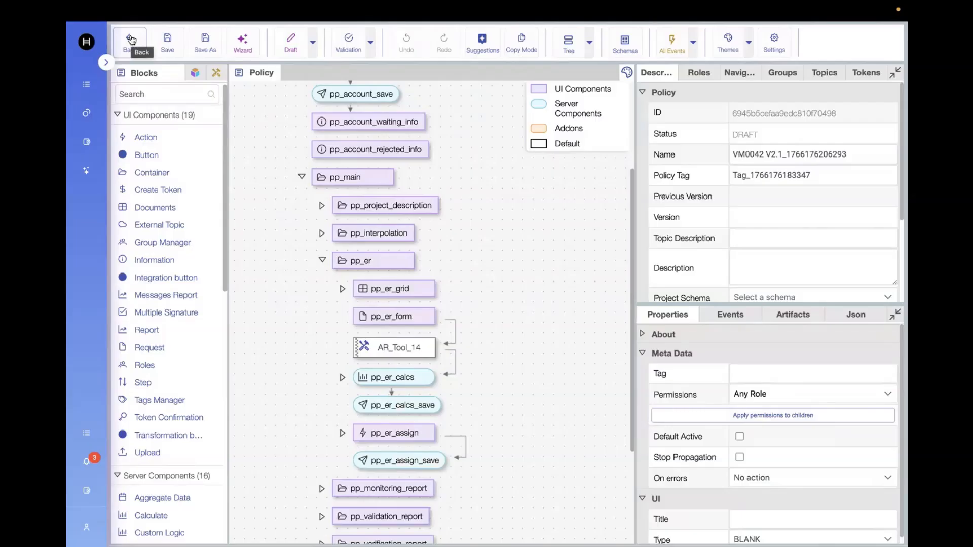
Step: Return to Manage Policies and open the imported draft VM0042 V2.1 policy
click(131, 39)
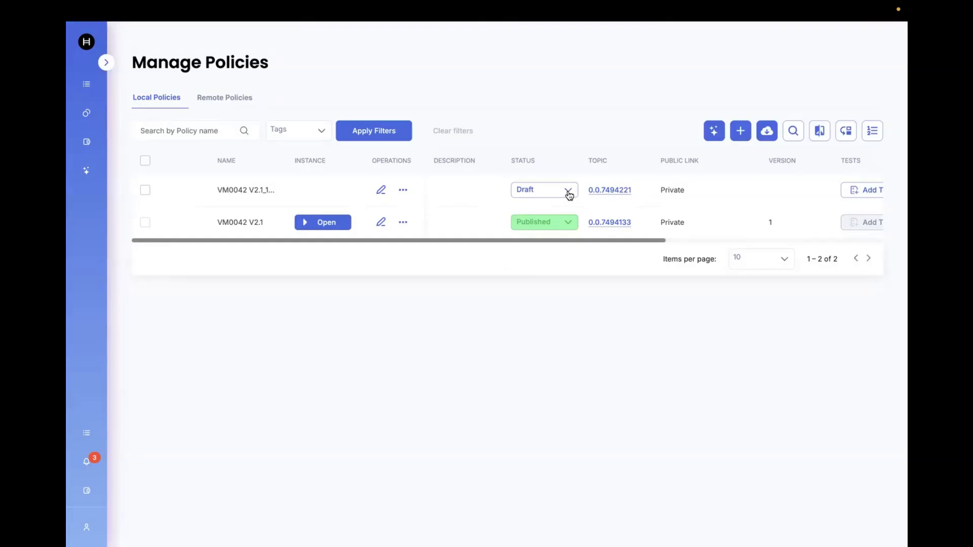
click(381, 190)
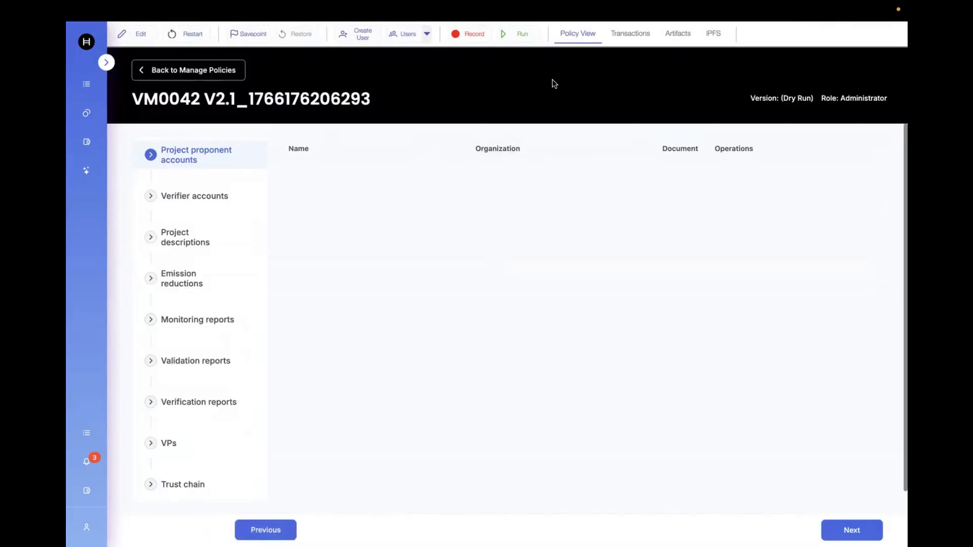
Step: Replay the records imported with this policy, including newly recorded steps
click(526, 34)
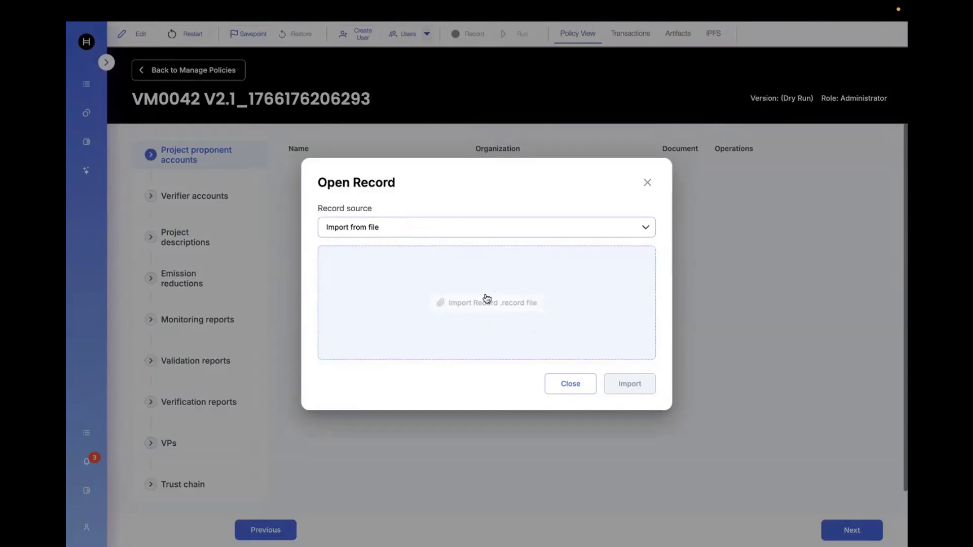
click(522, 232)
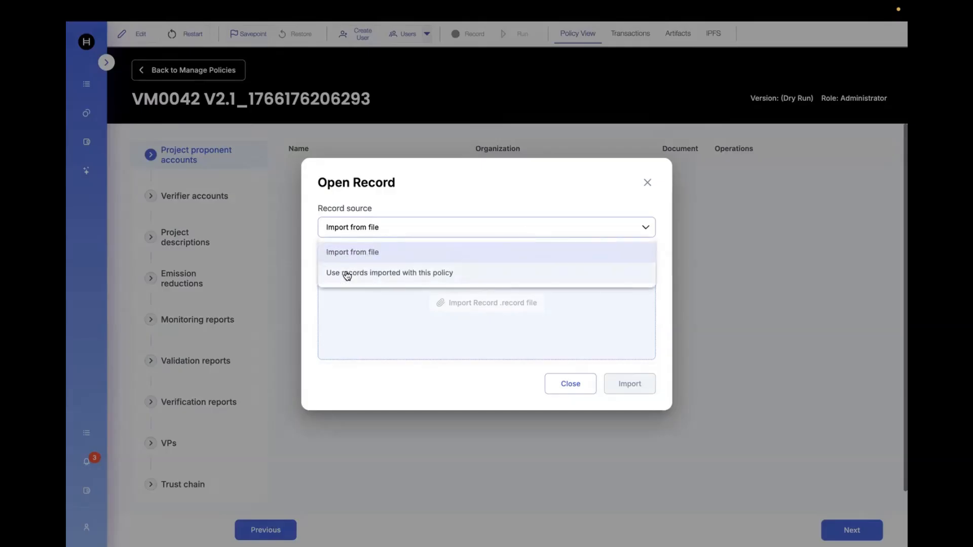
click(444, 274)
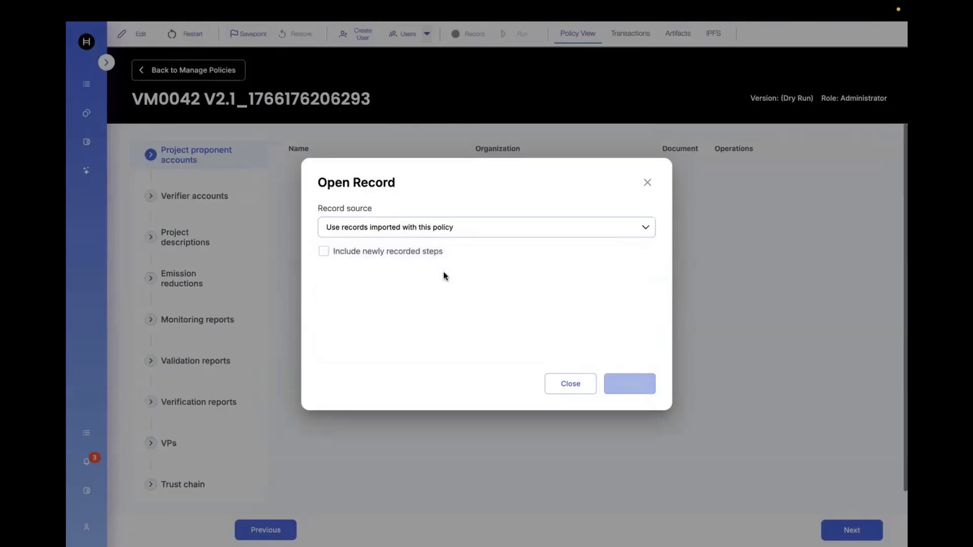
click(326, 252)
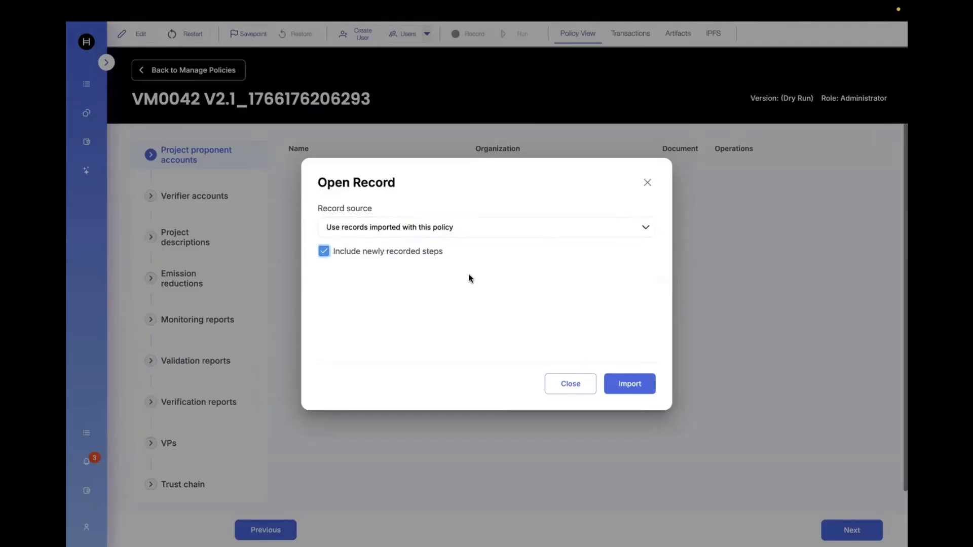
click(634, 391)
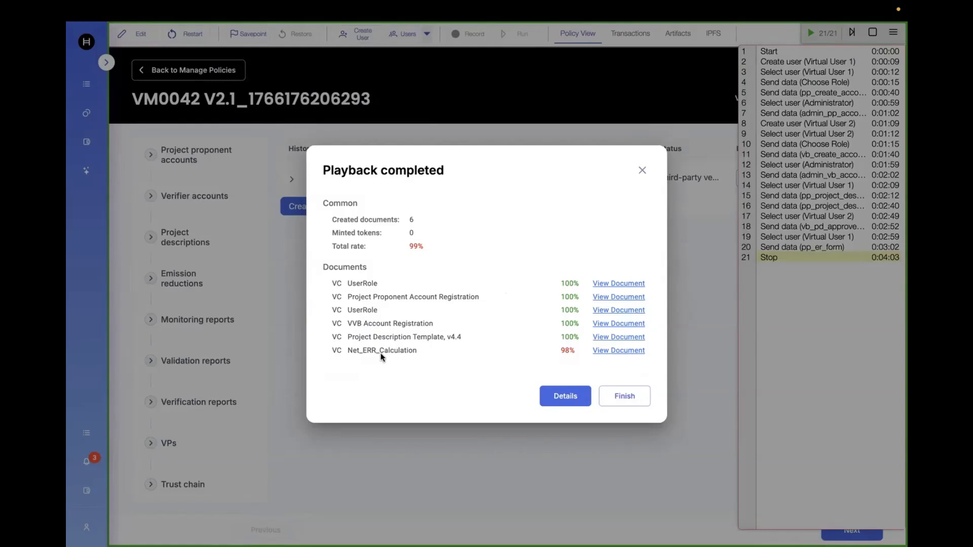
Step: Open the playback details and expand the Net_ERR_Calculation document comparison
drag(347, 350, 415, 350)
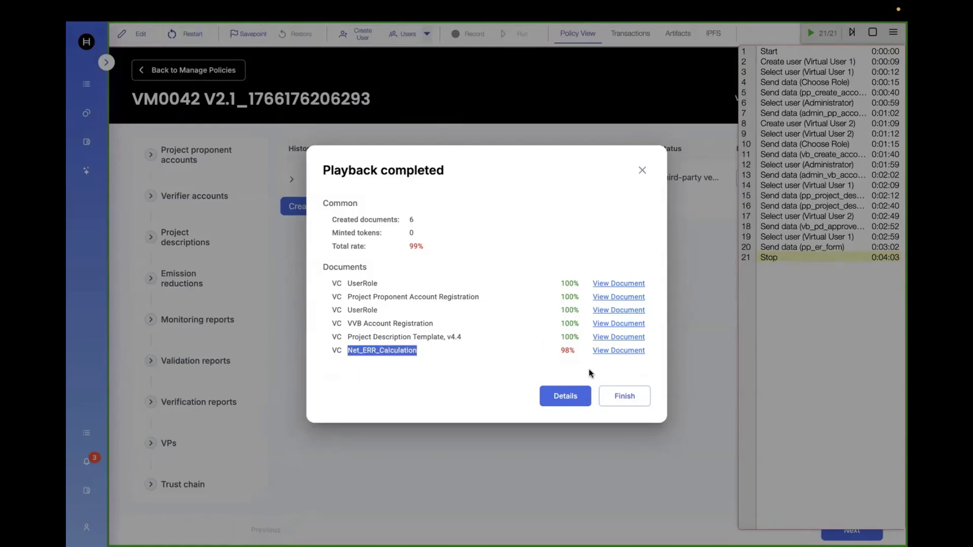
click(566, 397)
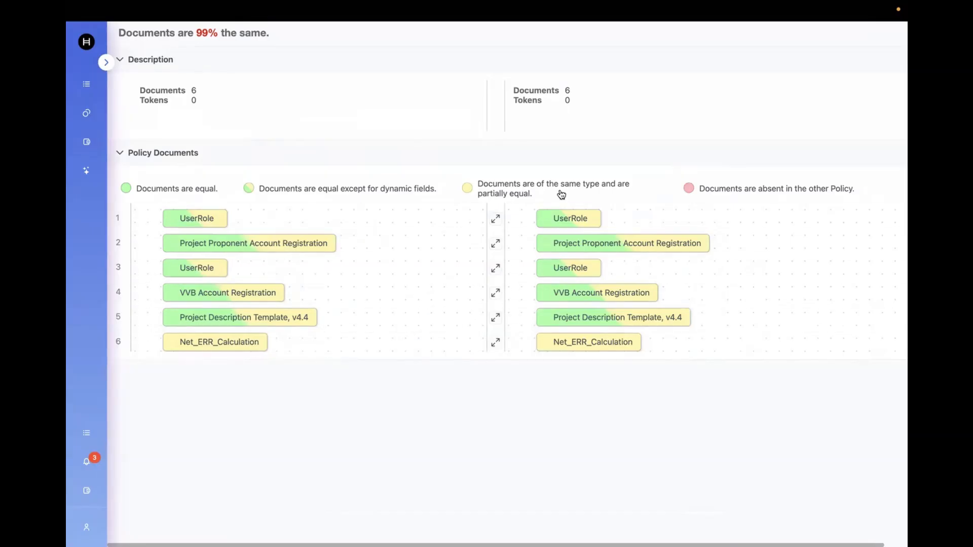
click(251, 345)
scroll(391, 434, down, 3)
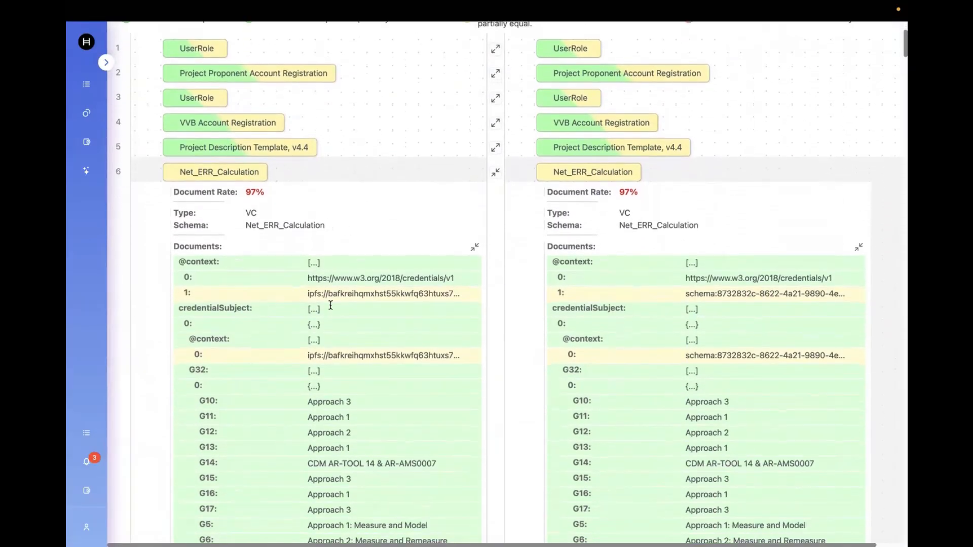
scroll(348, 387, down, 1)
scroll(348, 387, down, 1)
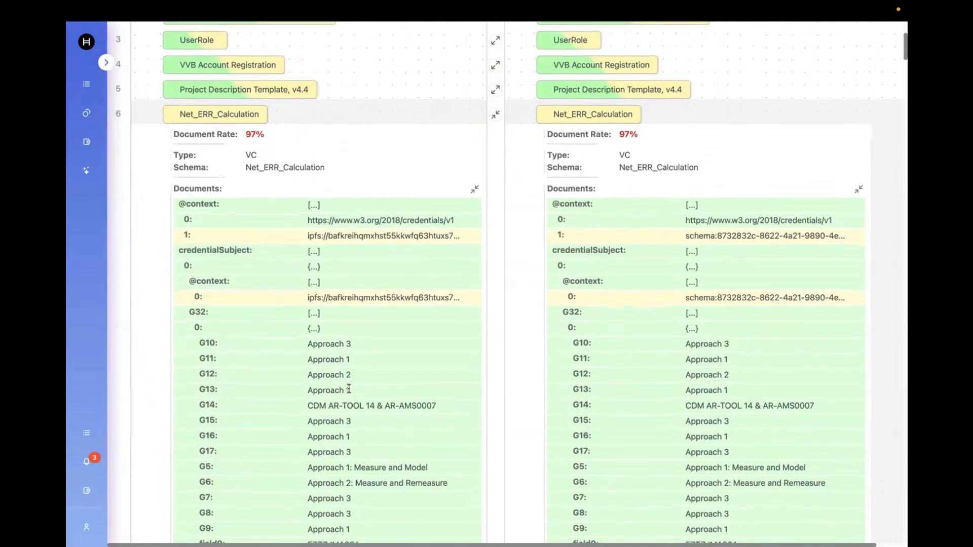
scroll(354, 306, down, 2)
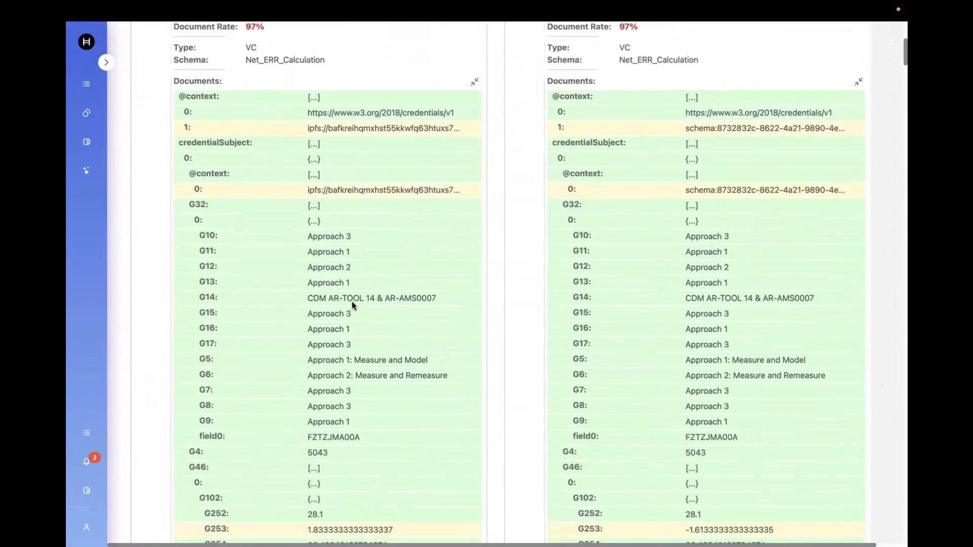
scroll(353, 306, down, 5)
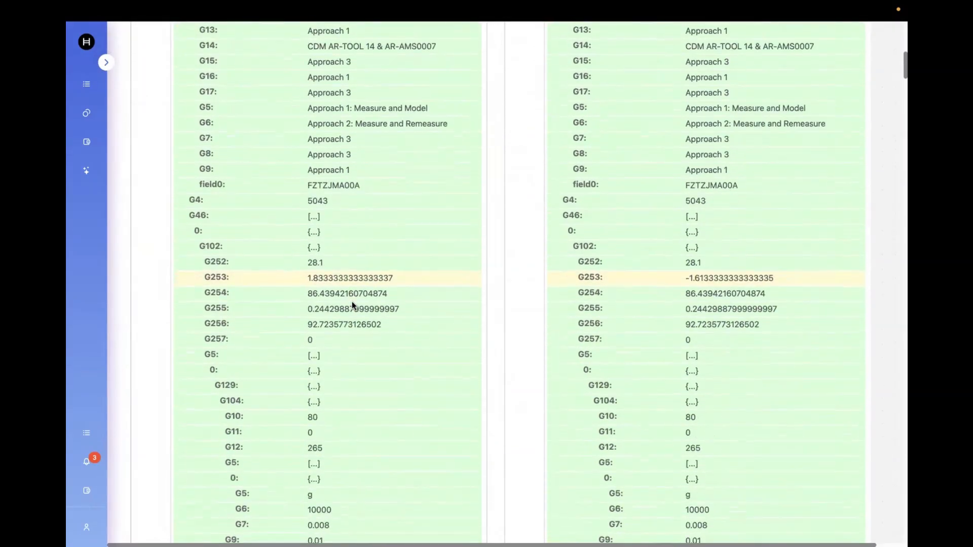
Step: Compare the G253 values and other fields between the recorded and replayed Net_ERR_Calculation documents
drag(305, 279, 396, 278)
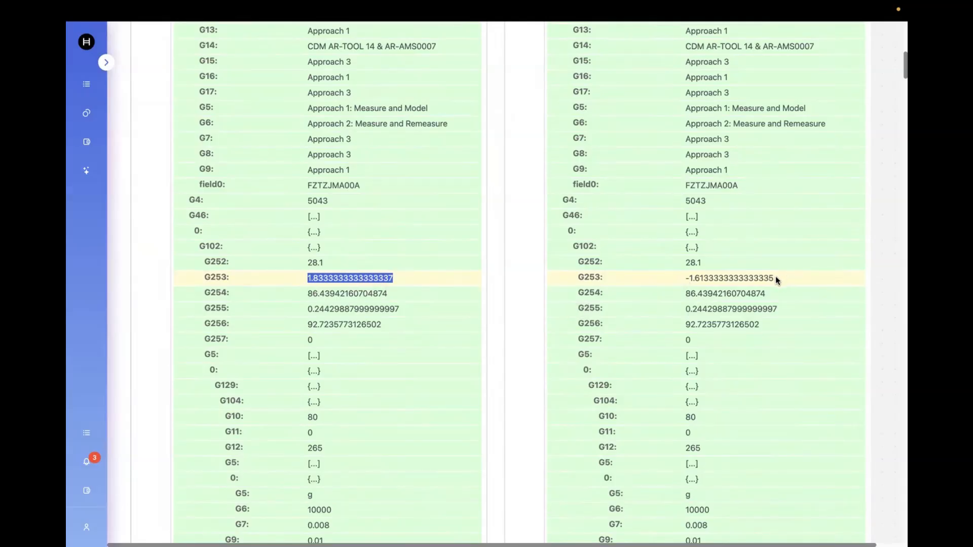
drag(685, 278, 788, 278)
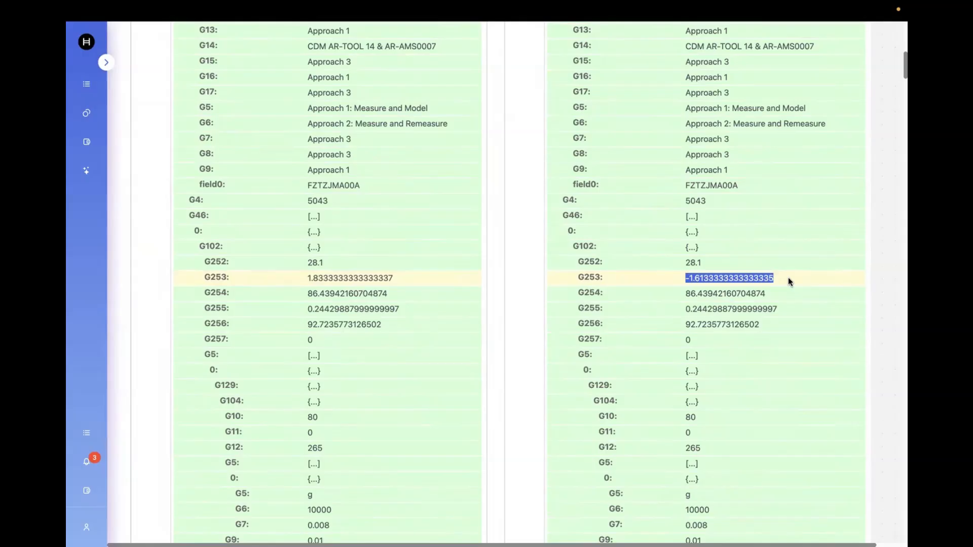
scroll(703, 390, down, 5)
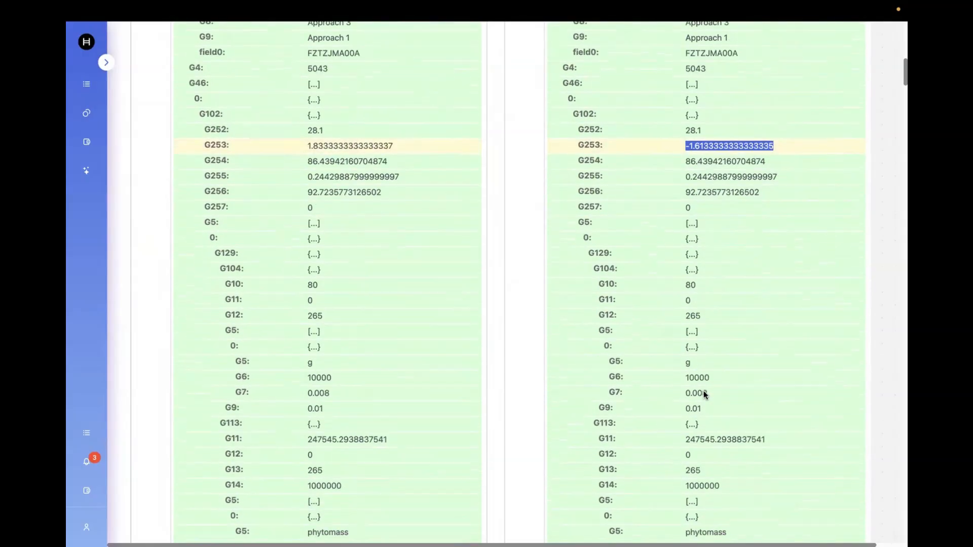
scroll(703, 391, down, 12)
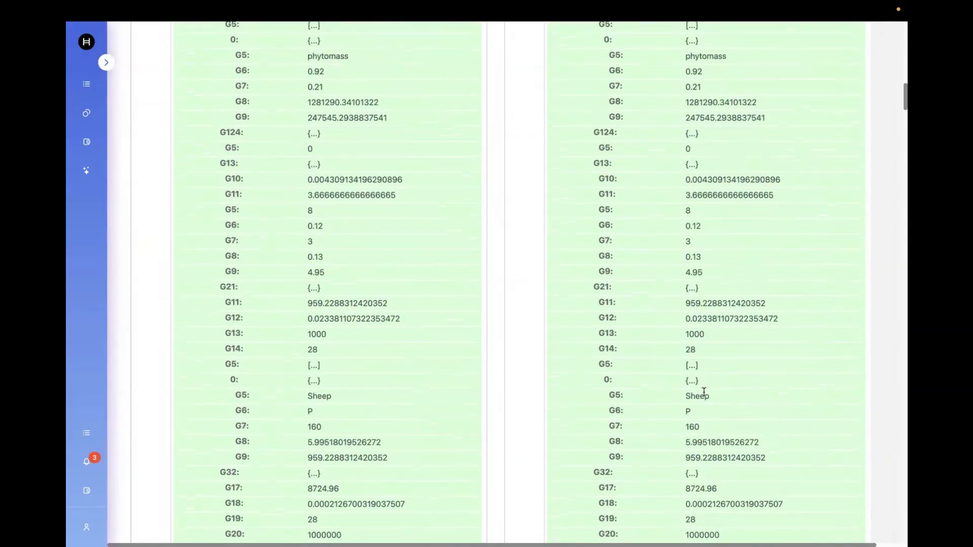
scroll(703, 391, down, 10)
scroll(704, 391, up, 20)
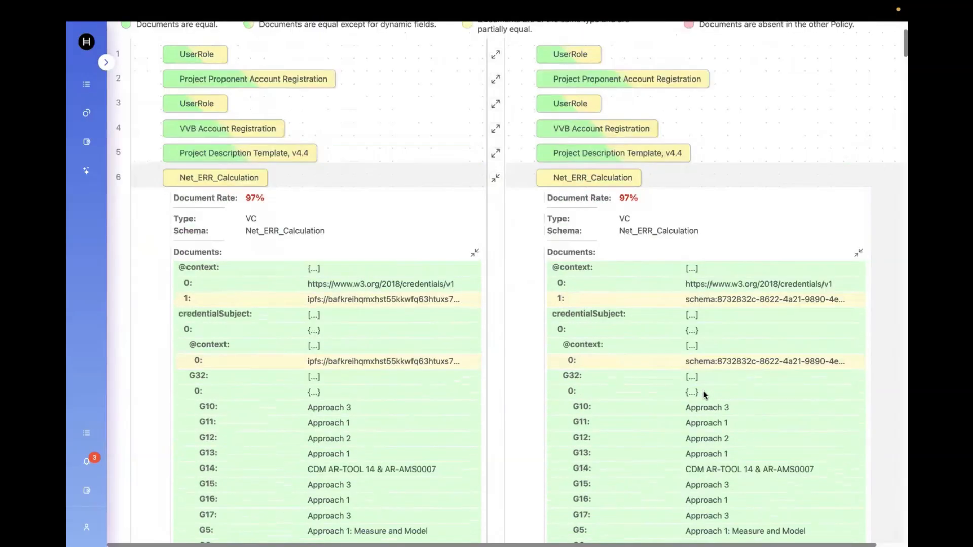
scroll(703, 393, up, 1)
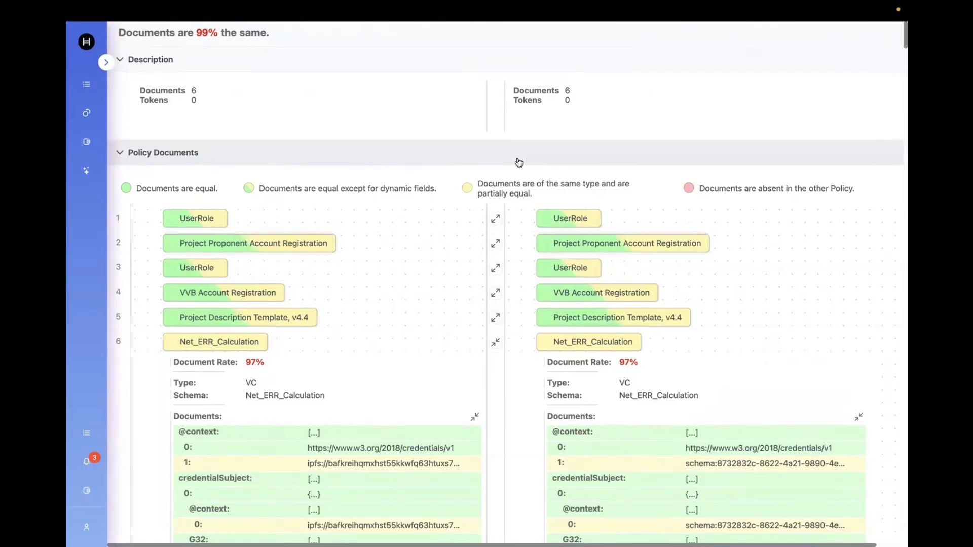
mouse_move(497, 23)
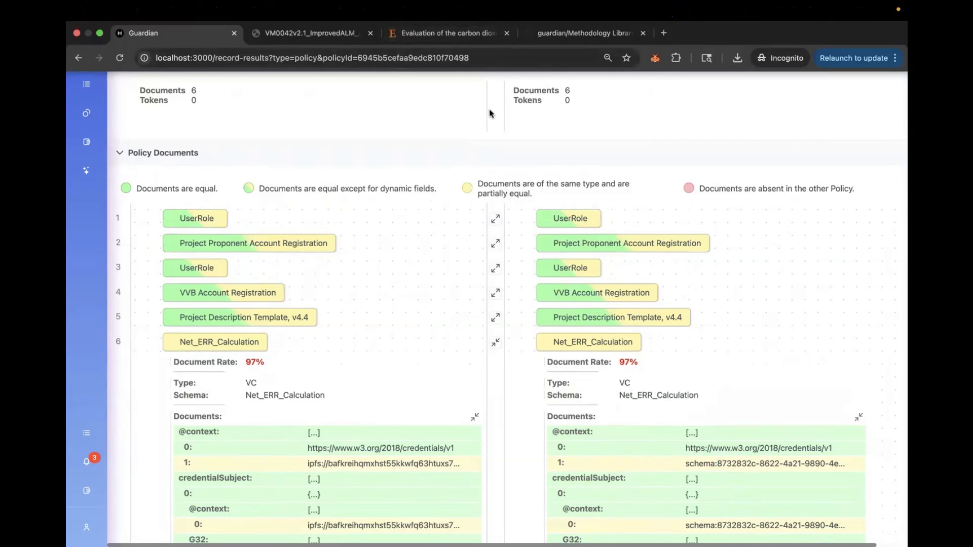